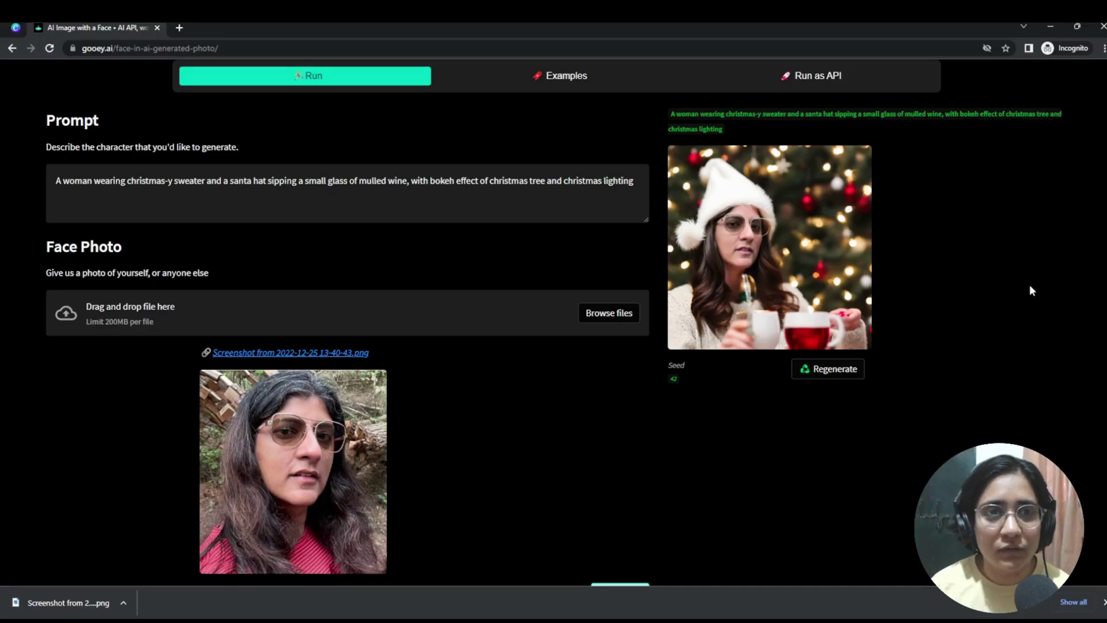
# Step: Expand the recipe Details and browse its steps, from input photo and face mask to face restoration
pyautogui.scroll(2, 579, 311)
pyautogui.scroll(-3, 511, 302)
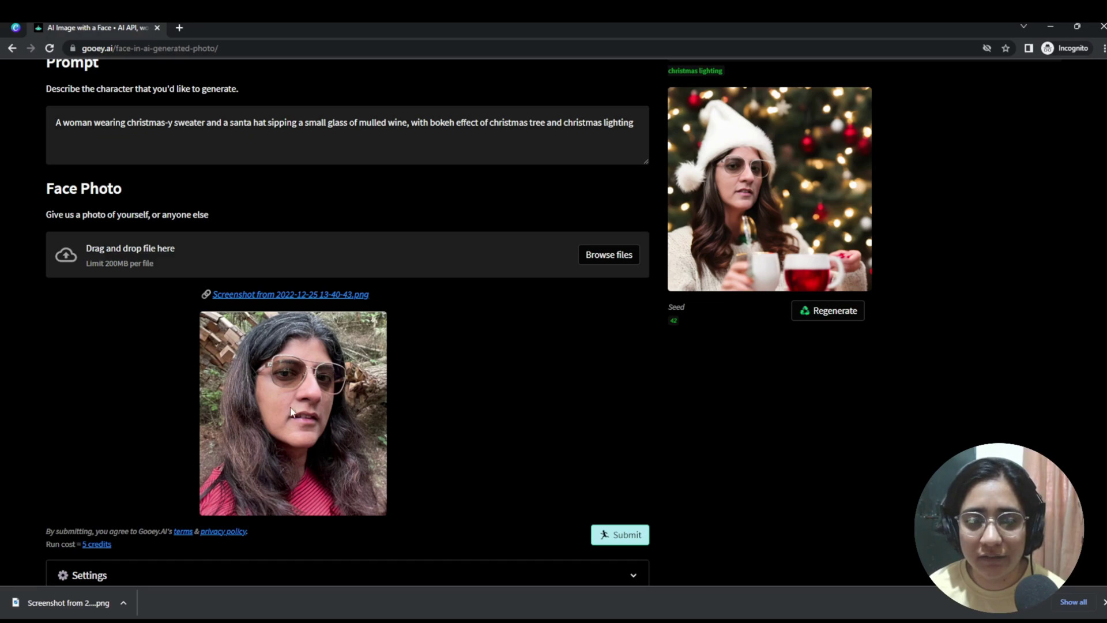
pyautogui.scroll(-1, 536, 488)
pyautogui.scroll(5, 358, 224)
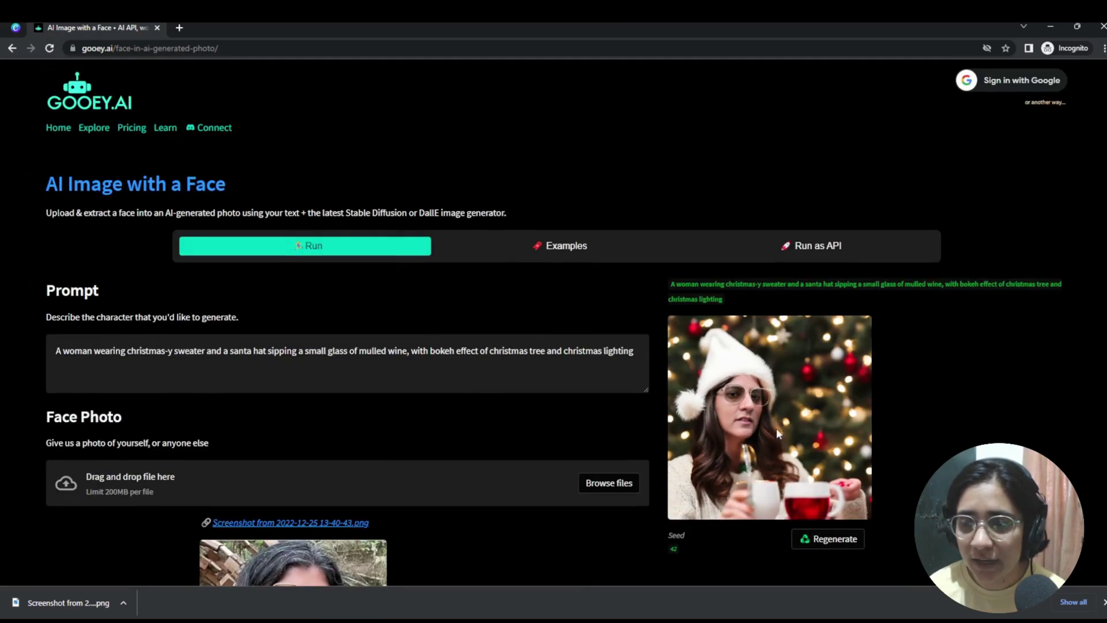
pyautogui.scroll(-3, 776, 428)
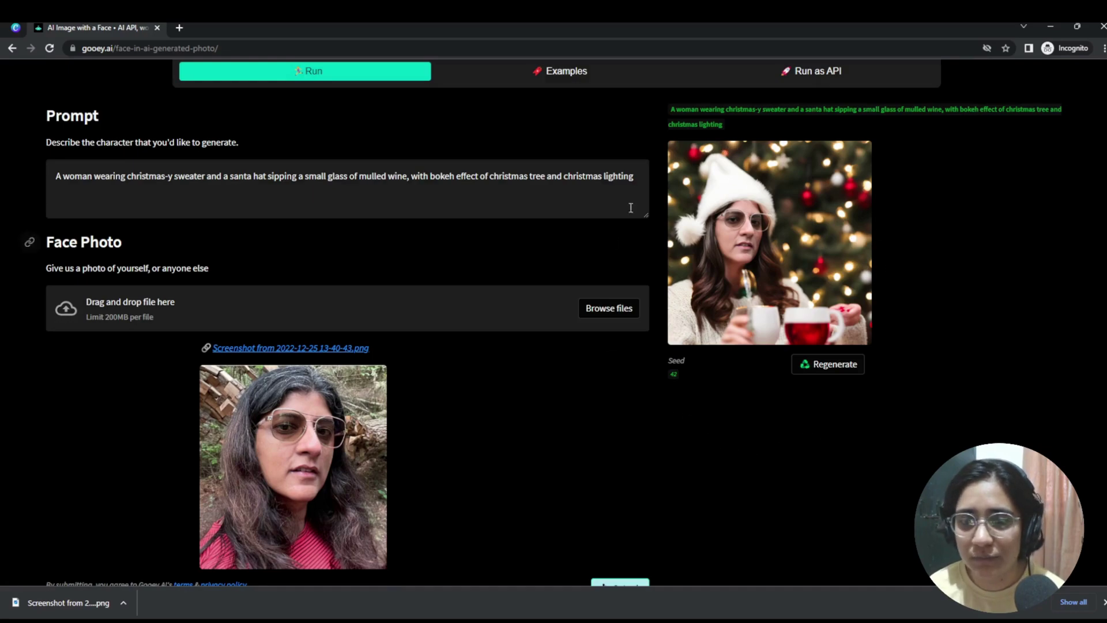
pyautogui.scroll(-6, 825, 457)
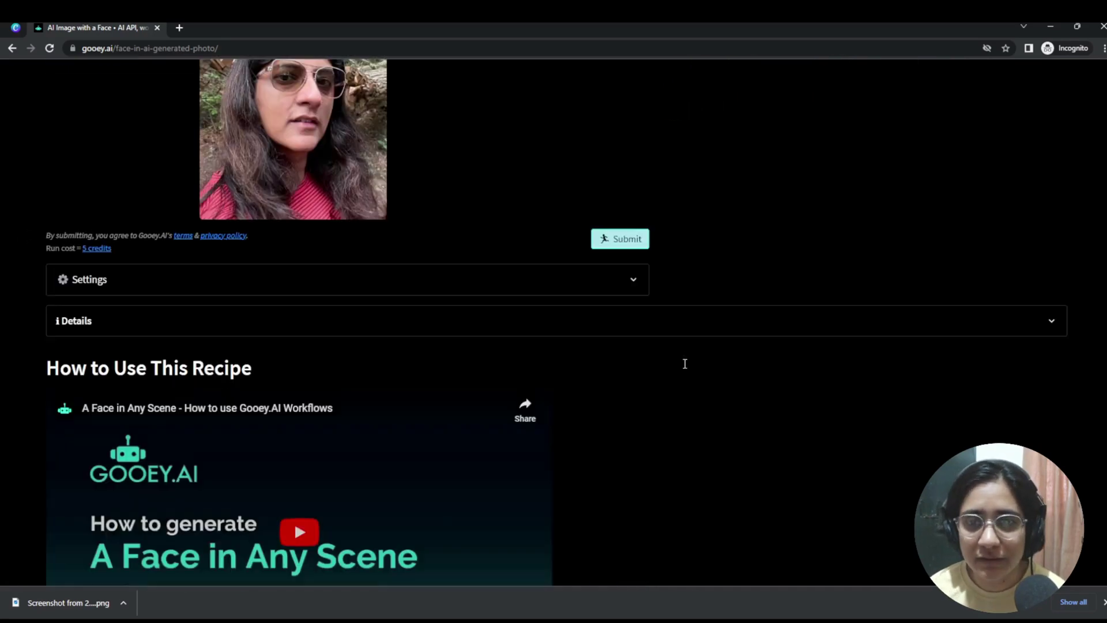
pyautogui.click(198, 330)
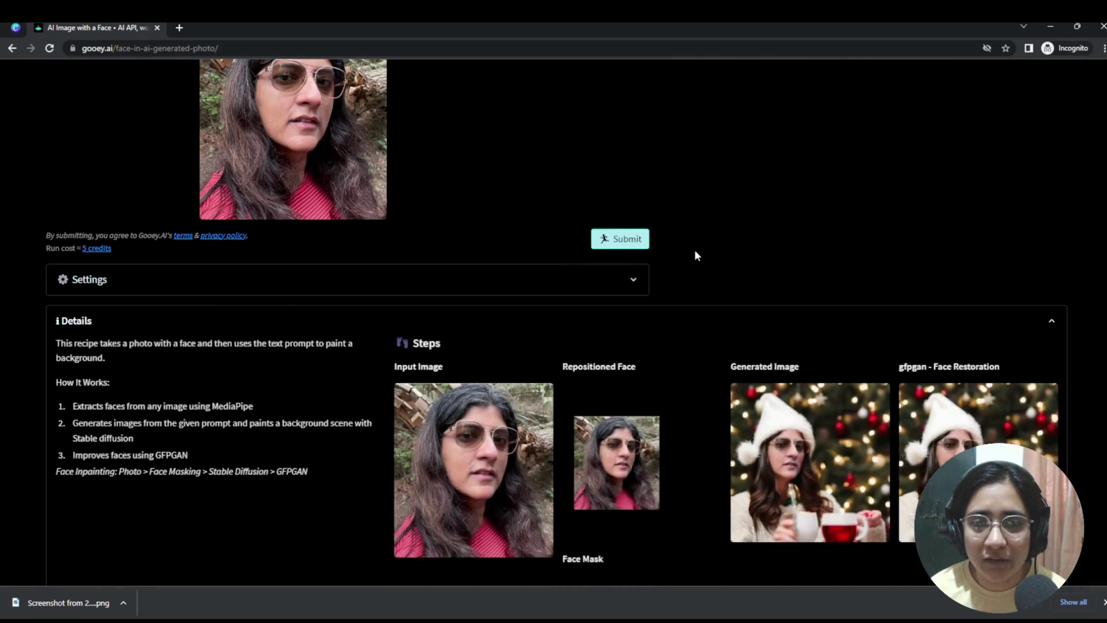
pyautogui.scroll(-2, 694, 249)
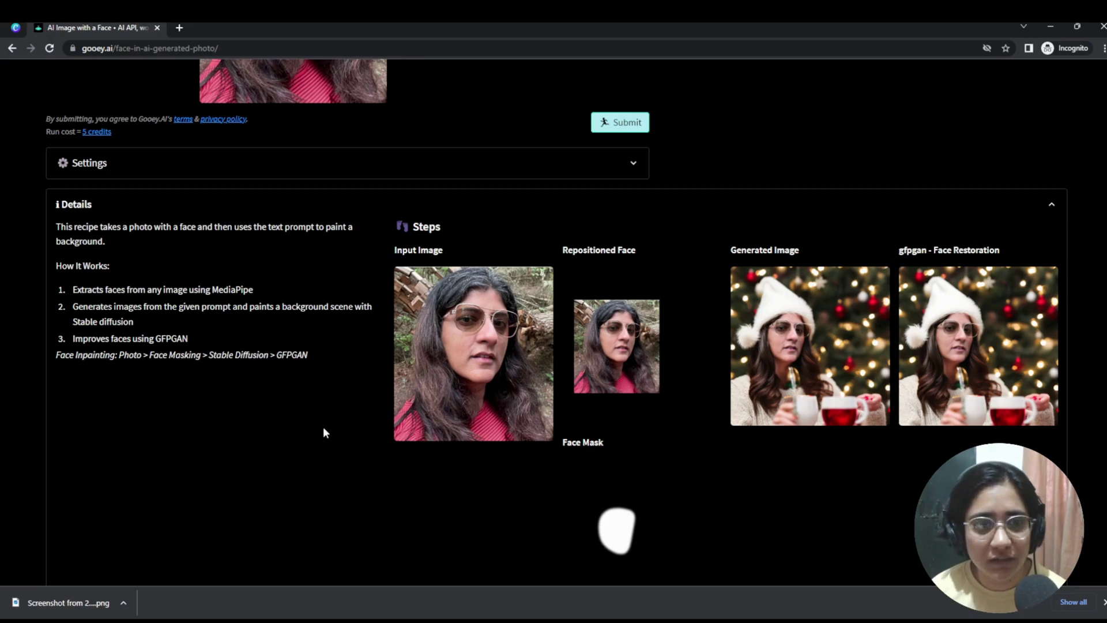
pyautogui.scroll(10, 263, 456)
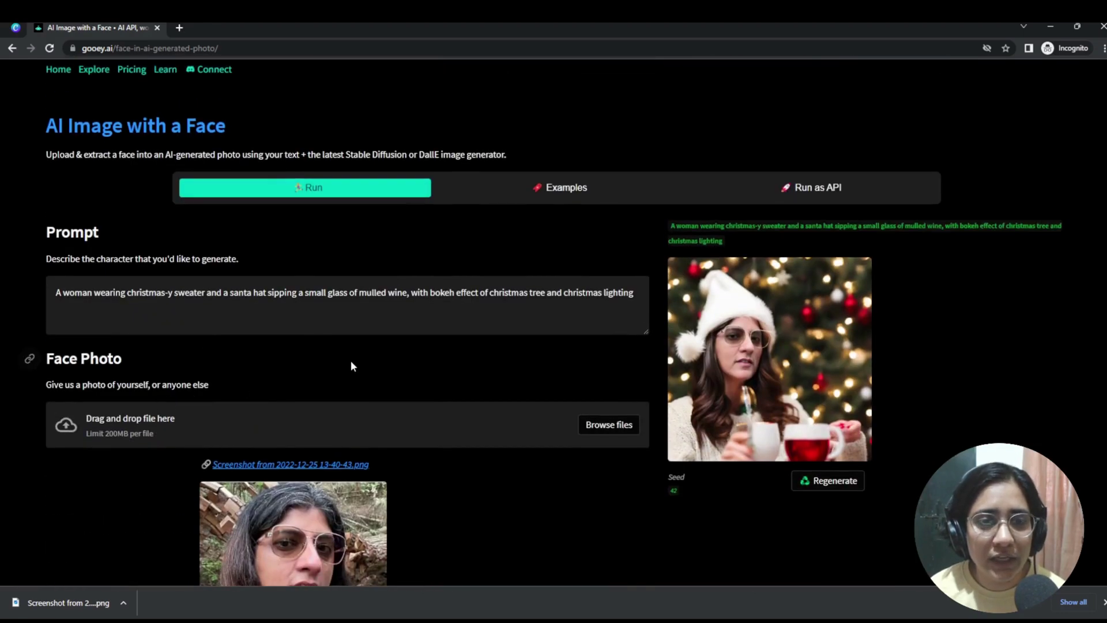
pyautogui.scroll(-1, 351, 367)
pyautogui.scroll(-2, 351, 367)
pyautogui.scroll(2, 448, 384)
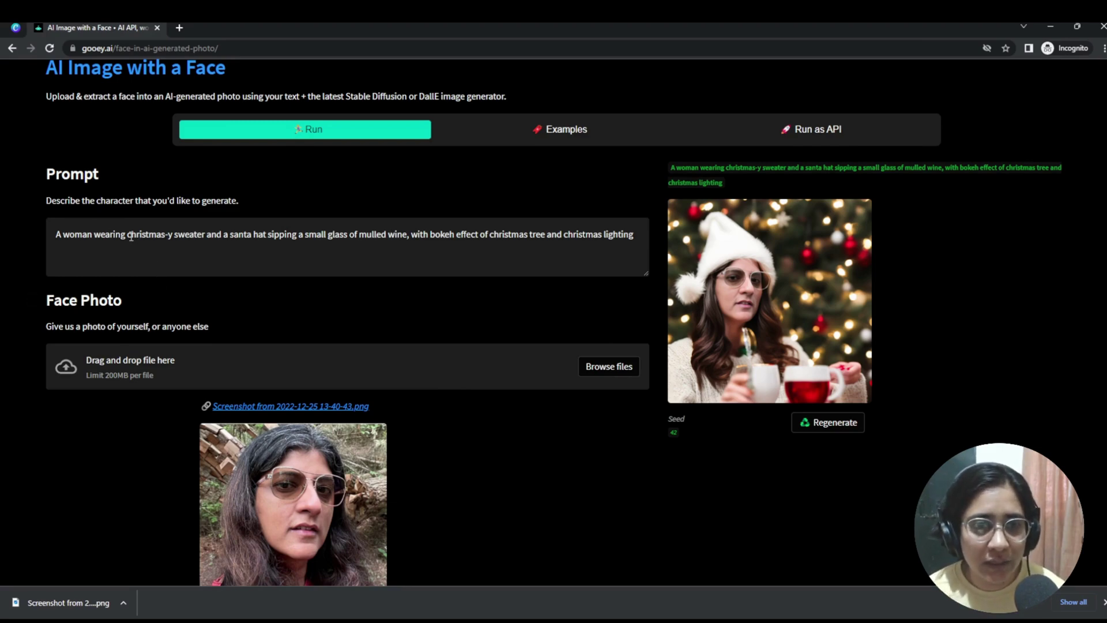
pyautogui.moveTo(128, 235); pyautogui.dragTo(222, 240)
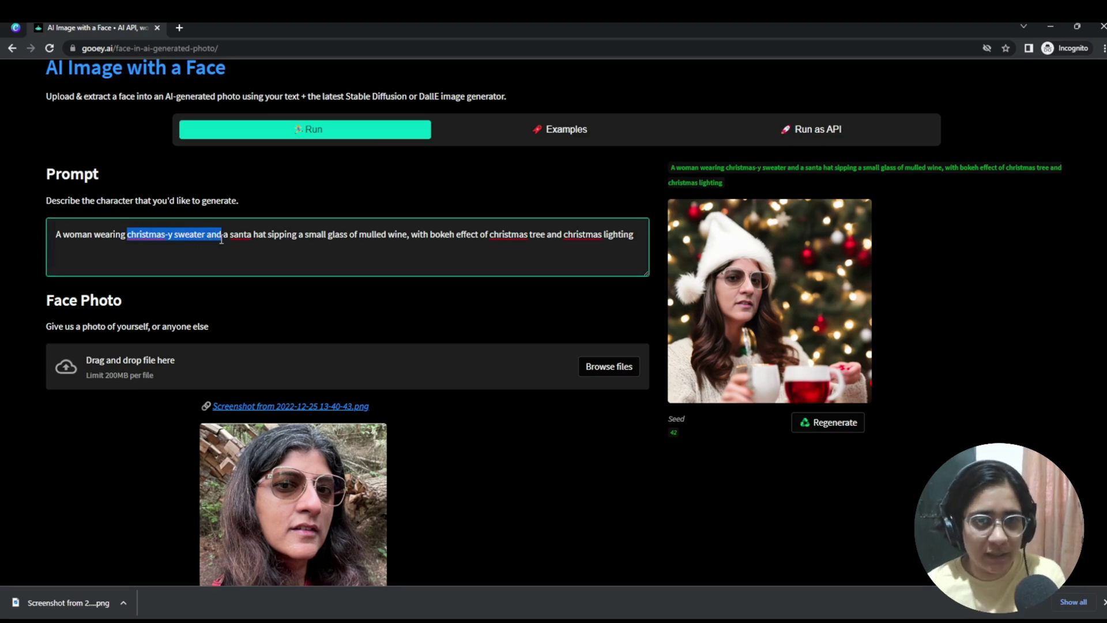
# Step: Change the prompt's Santa hat to a summer hat and the drink to a cool summer cocktail
pyautogui.press('BackSpace')
pyautogui.press('BackSpace')
pyautogui.doubleClick(150, 237)
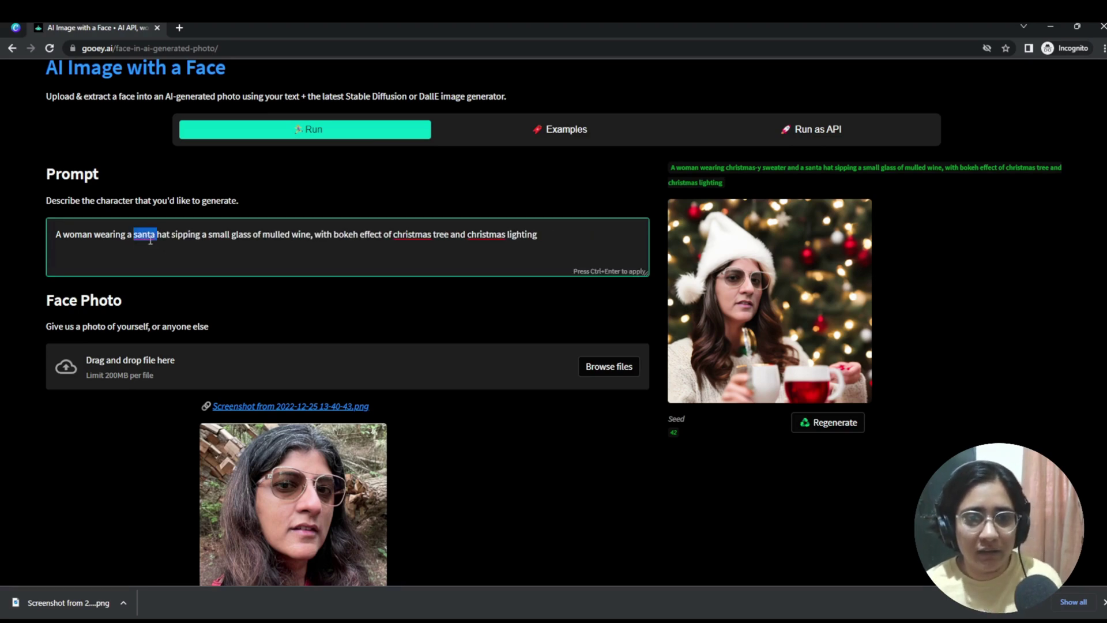
pyautogui.write('summer')
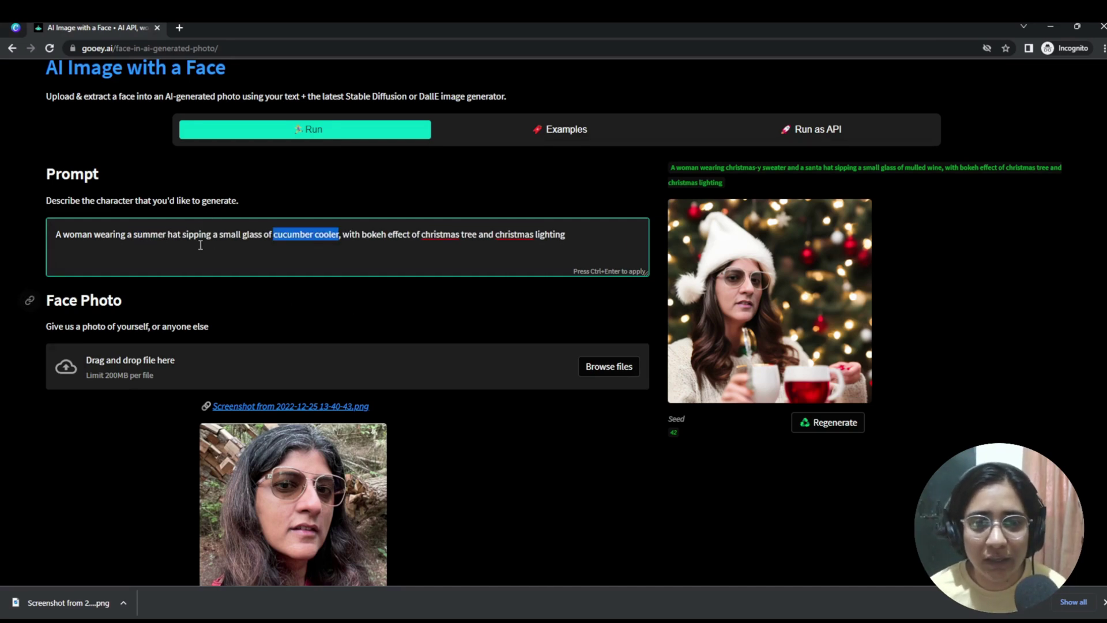
pyautogui.moveTo(219, 234); pyautogui.dragTo(341, 233)
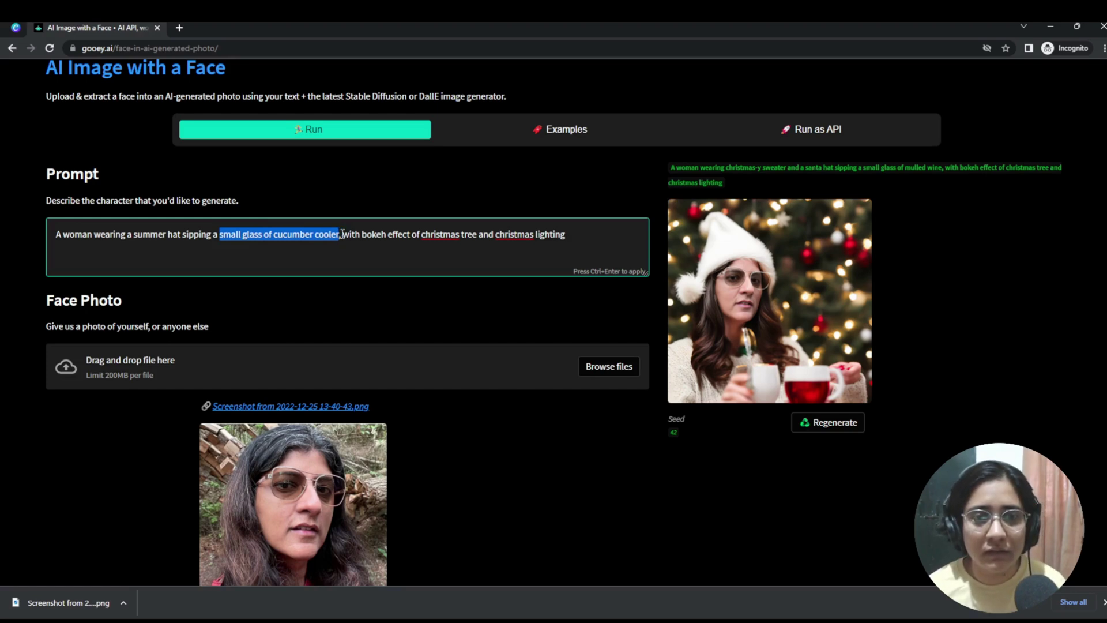
pyautogui.write('cool summer cocktail')
# Step: Replace the Christmas tree and lighting phrase with 'a beautiful park' and expand Settings
pyautogui.click(341, 234)
pyautogui.moveTo(386, 234); pyautogui.dragTo(537, 226)
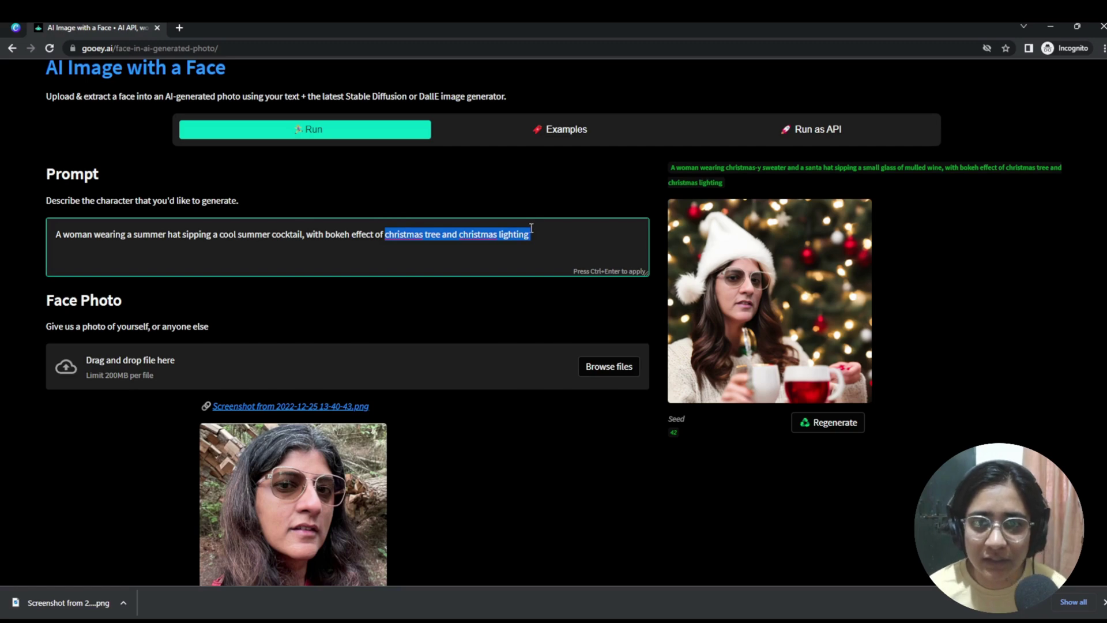
pyautogui.write('a beau')
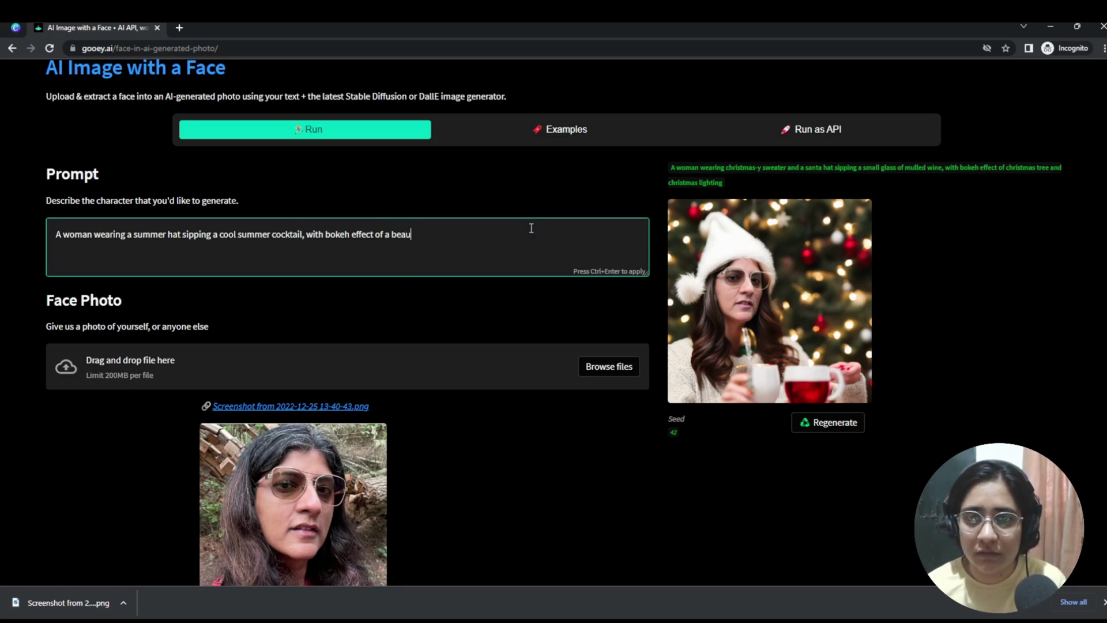
pyautogui.write('tiful park')
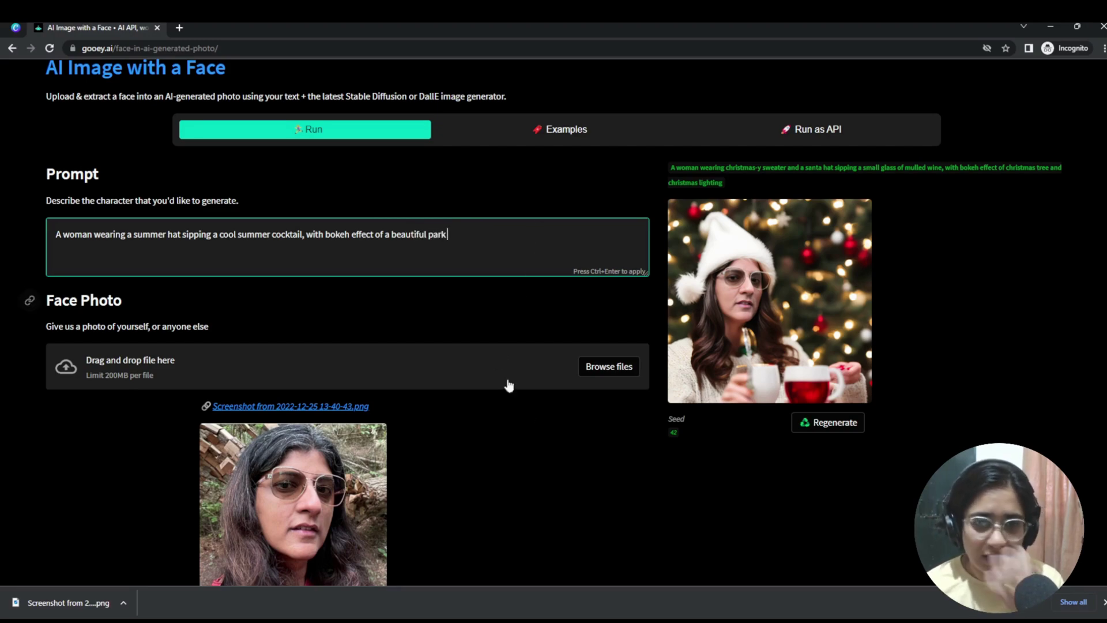
pyautogui.scroll(-5, 424, 410)
pyautogui.click(194, 410)
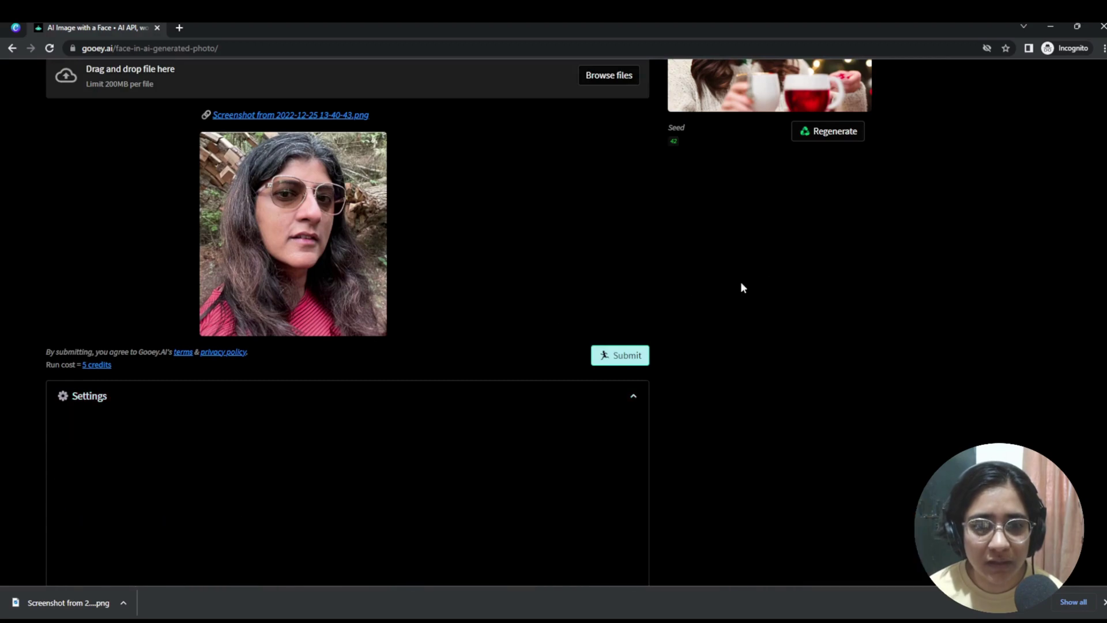
pyautogui.scroll(-4, 748, 300)
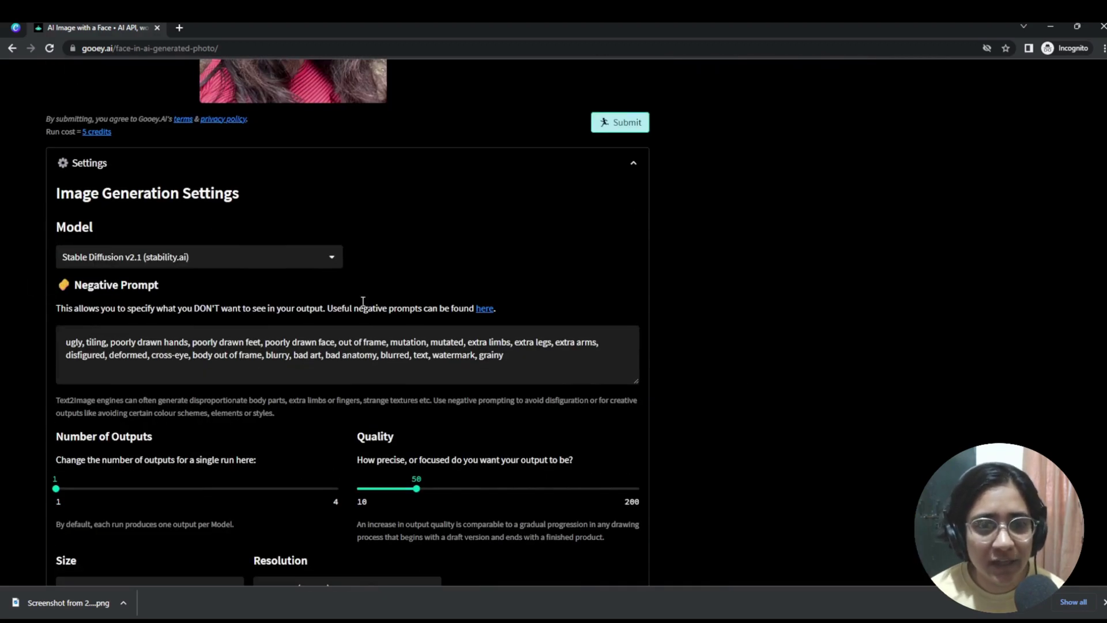
pyautogui.click(251, 253)
pyautogui.click(533, 356)
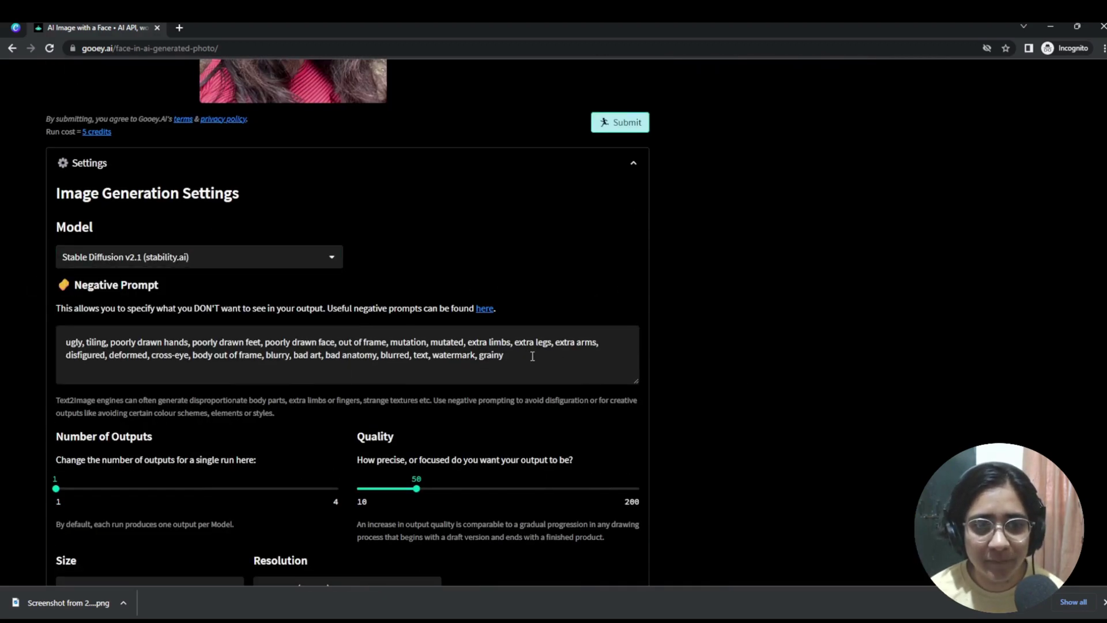
pyautogui.scroll(-4, 533, 355)
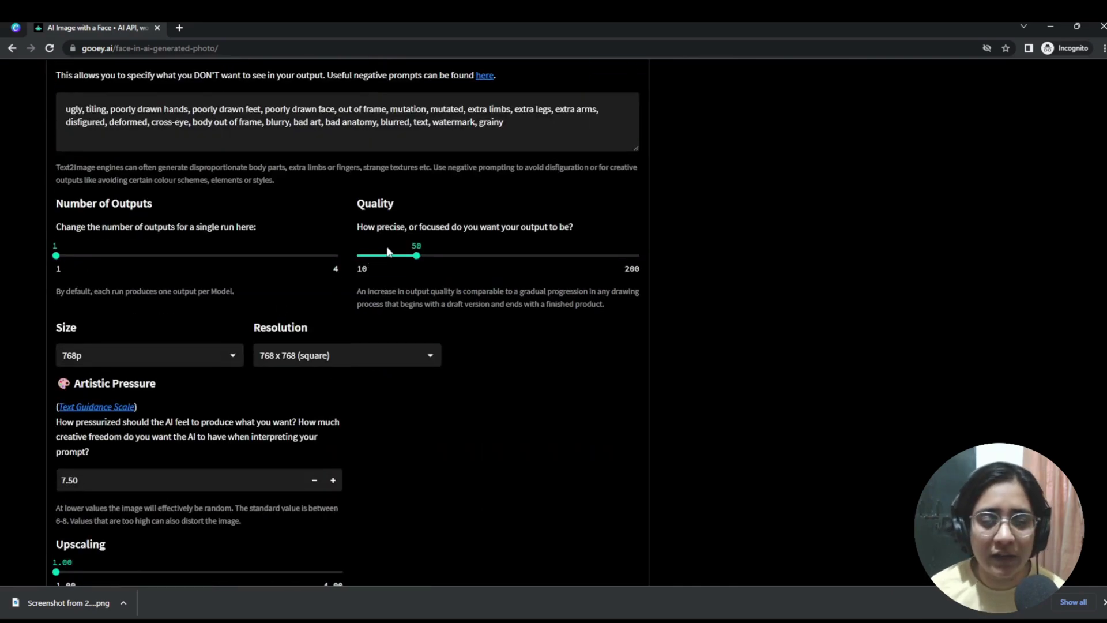
pyautogui.click(316, 357)
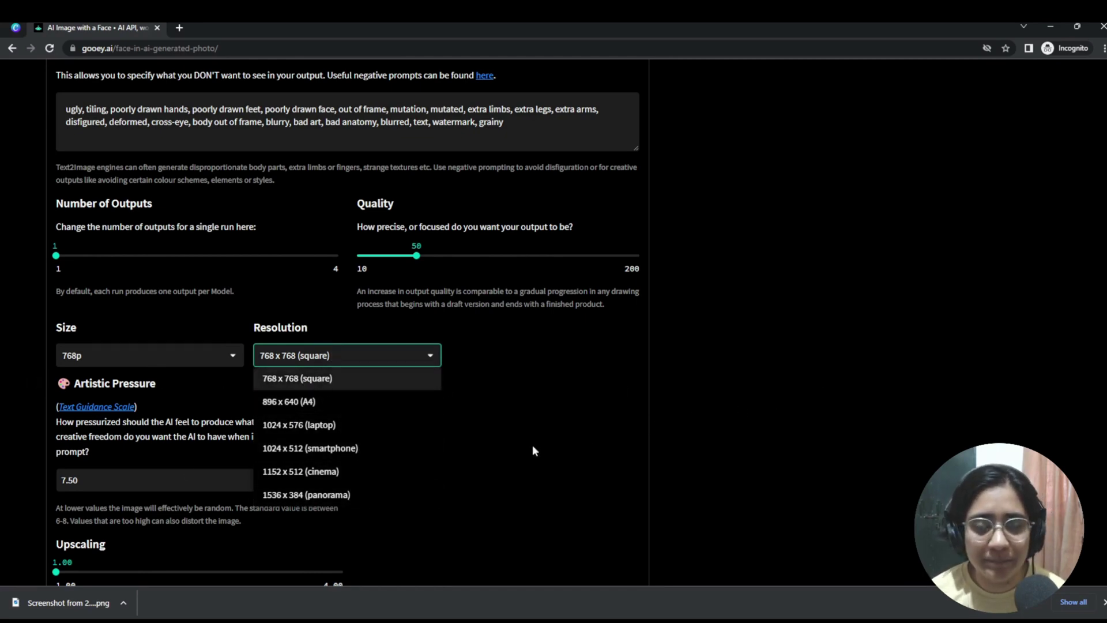
pyautogui.click(820, 368)
pyautogui.click(105, 353)
pyautogui.click(106, 353)
pyautogui.click(105, 353)
pyautogui.scroll(-3, 29, 398)
pyautogui.click(30, 398)
pyautogui.scroll(-3, 482, 407)
pyautogui.scroll(-3, 499, 402)
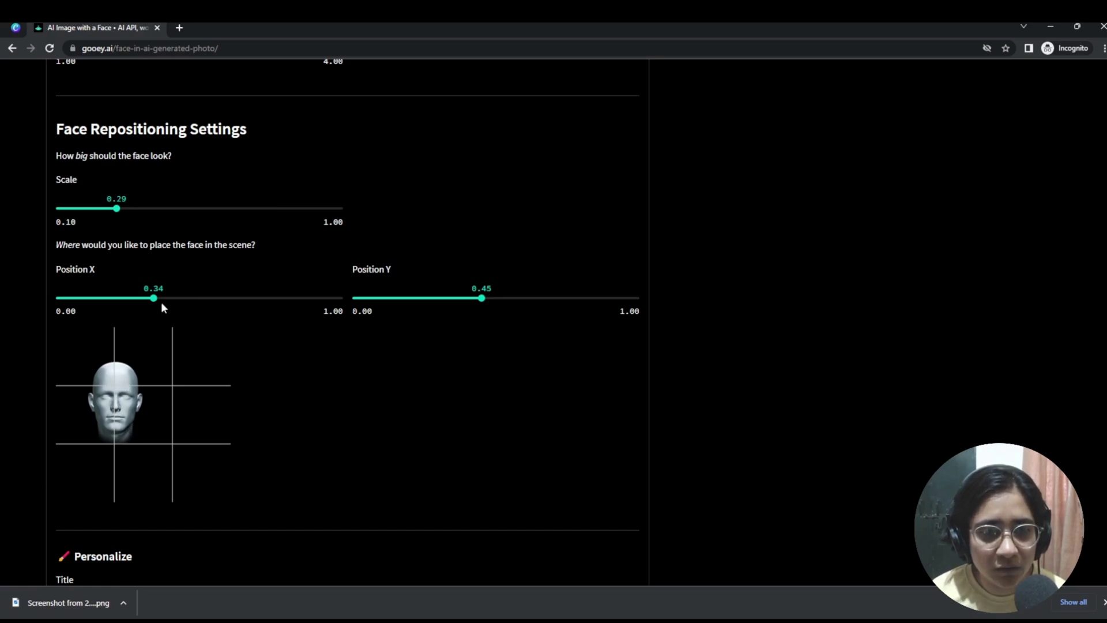
# Step: Set face repositioning to Position Y 0.65 and Position X 0.30
pyautogui.click(415, 297)
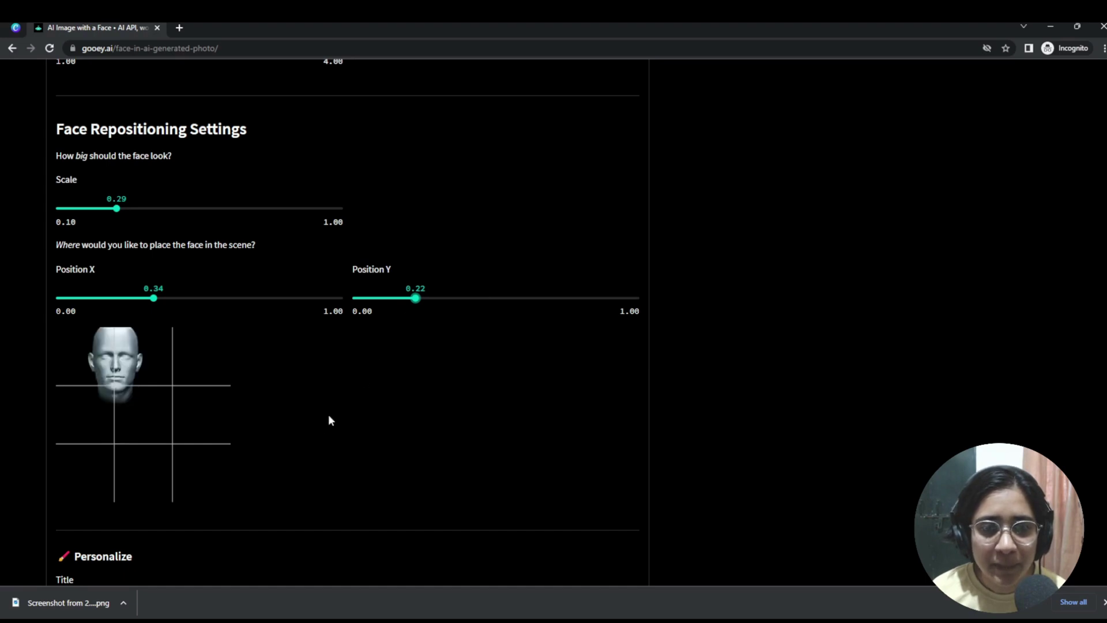
pyautogui.moveTo(415, 298); pyautogui.dragTo(518, 296)
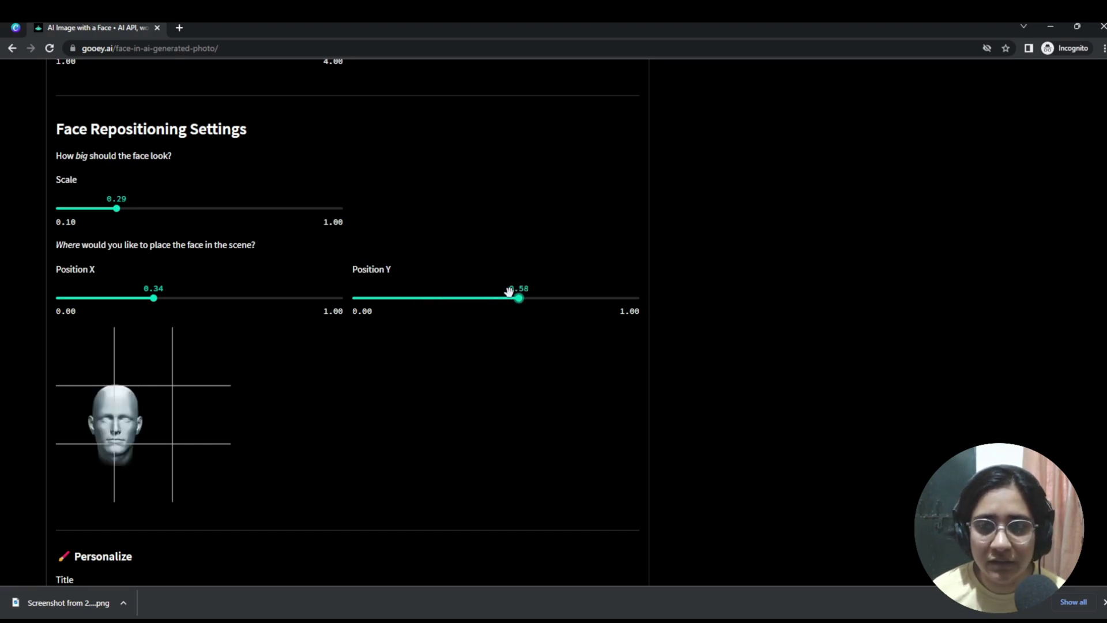
pyautogui.moveTo(515, 295); pyautogui.dragTo(537, 298)
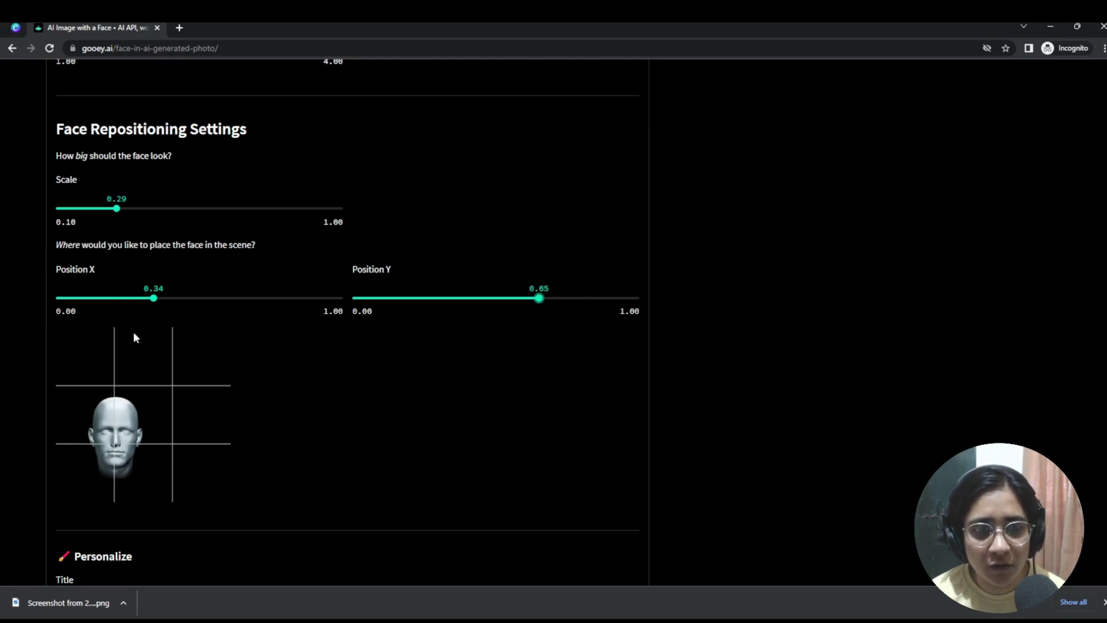
pyautogui.moveTo(157, 298); pyautogui.dragTo(142, 298)
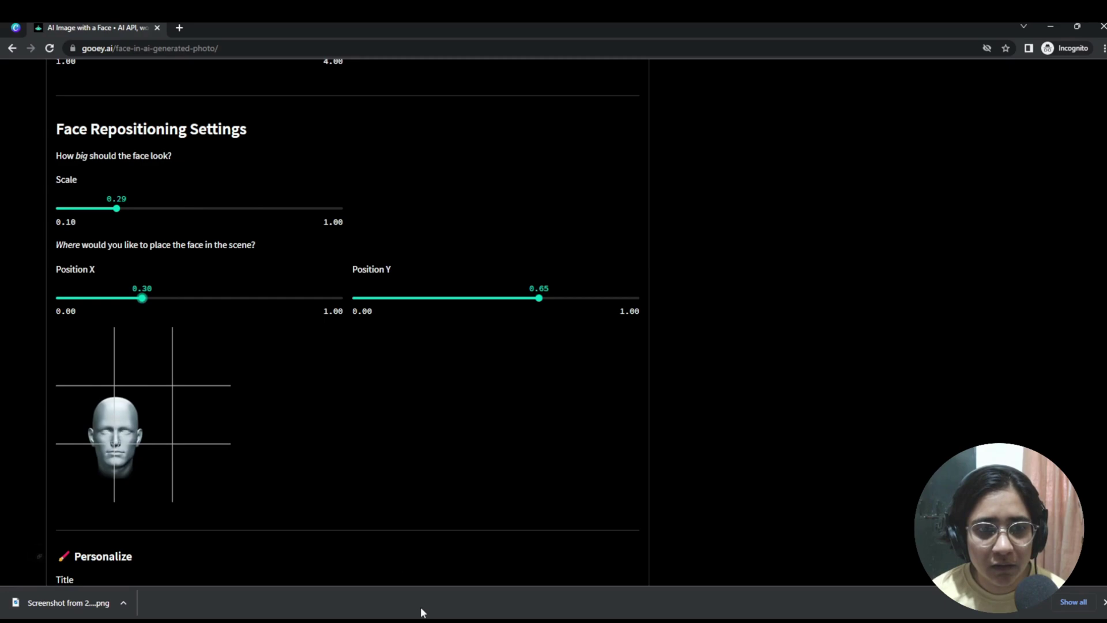
# Step: Submit the summer-hat cocktail prompt with the uploaded face to start generating
pyautogui.scroll(1, 692, 417)
pyautogui.scroll(-8, 691, 416)
pyautogui.click(613, 364)
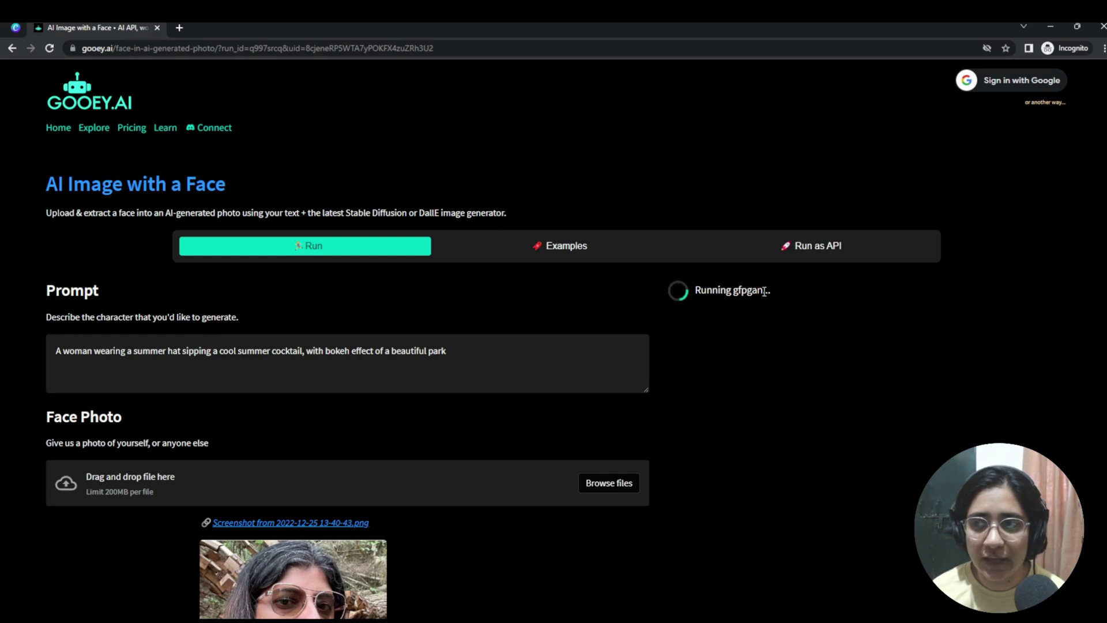
# Step: Review the finished 24.65-second summer-hat image and select the run_id in the page URL
pyautogui.scroll(-3, 227, 507)
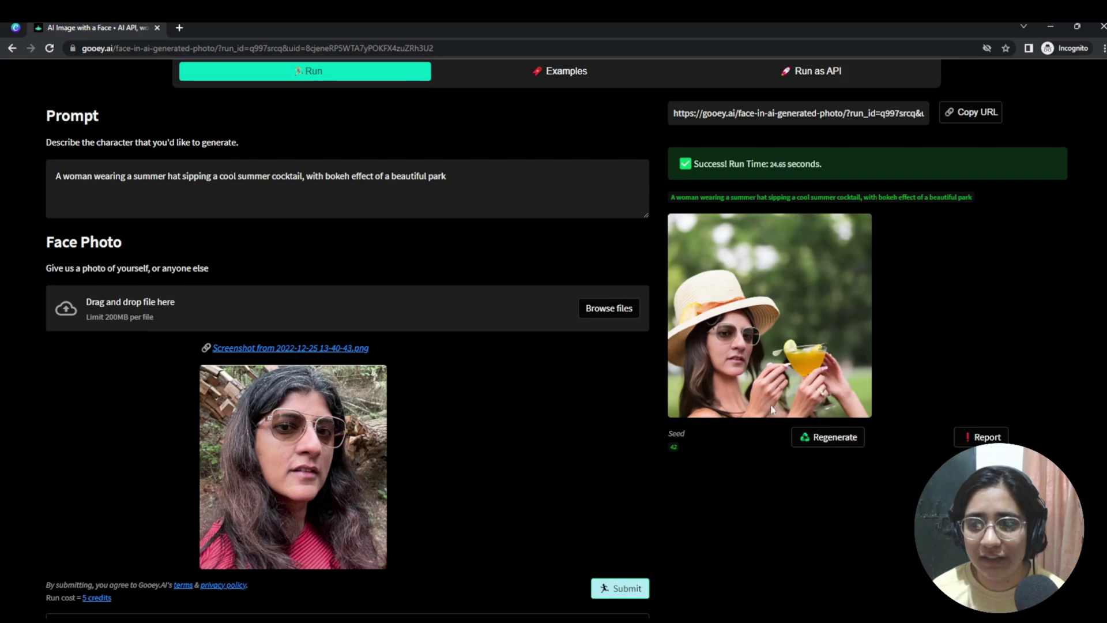
pyautogui.scroll(-5, 809, 405)
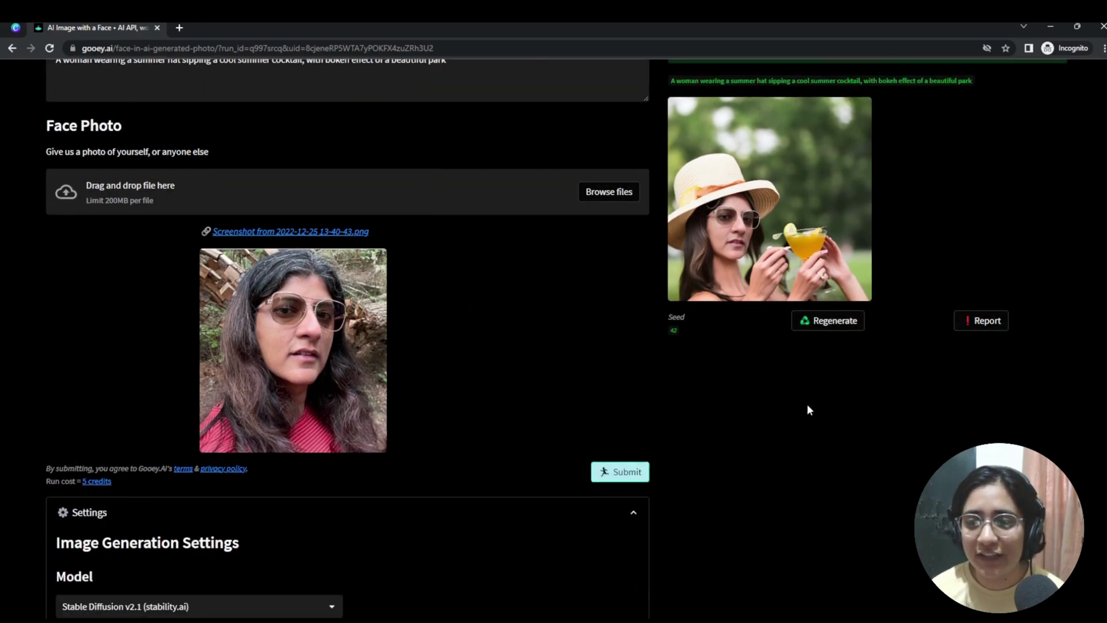
pyautogui.scroll(4, 577, 461)
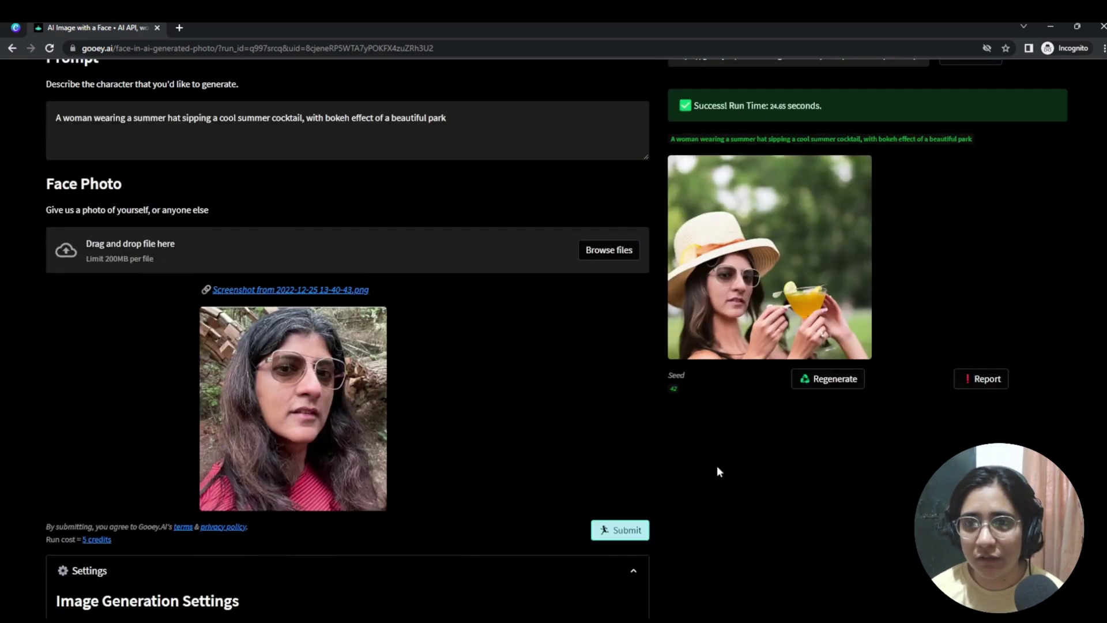
pyautogui.scroll(-2, 107, 211)
pyautogui.scroll(6, 99, 236)
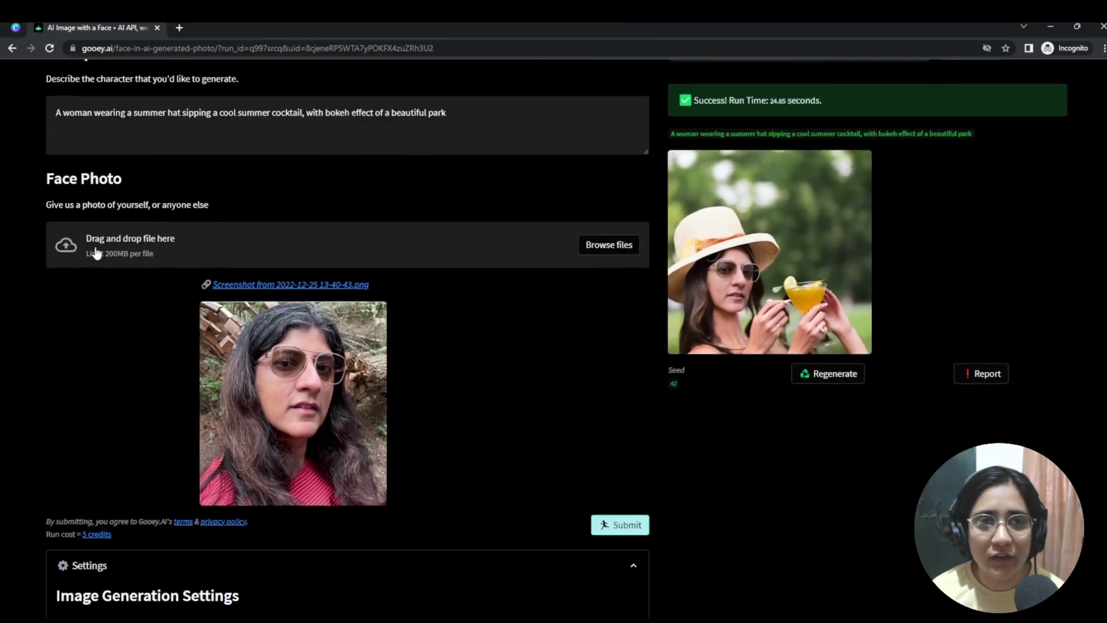
pyautogui.moveTo(221, 44); pyautogui.dragTo(460, 47)
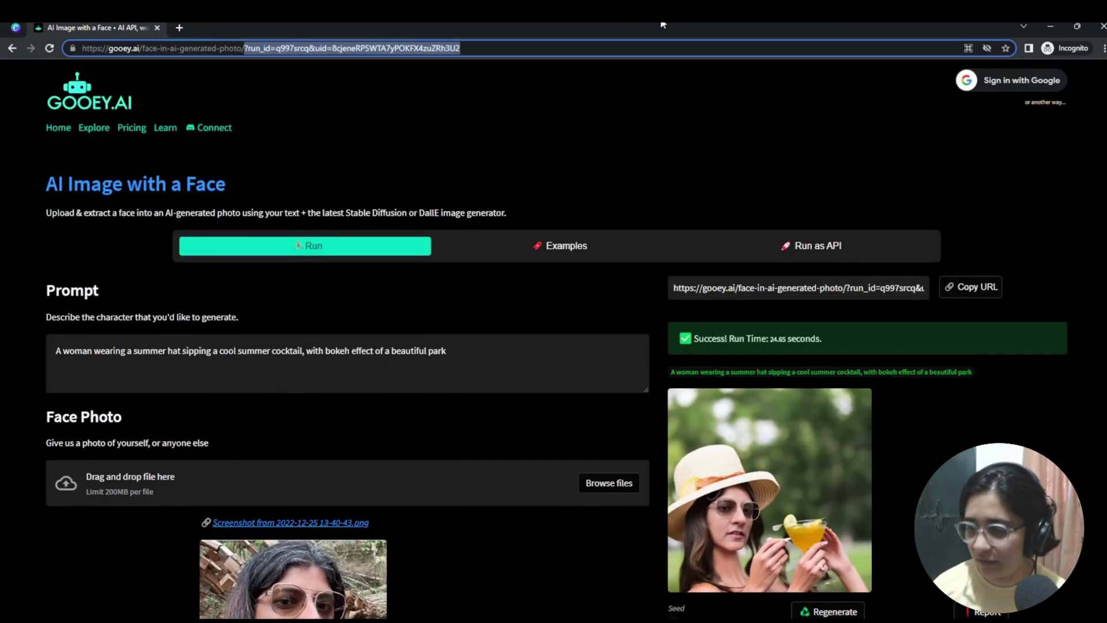
pyautogui.click(567, 246)
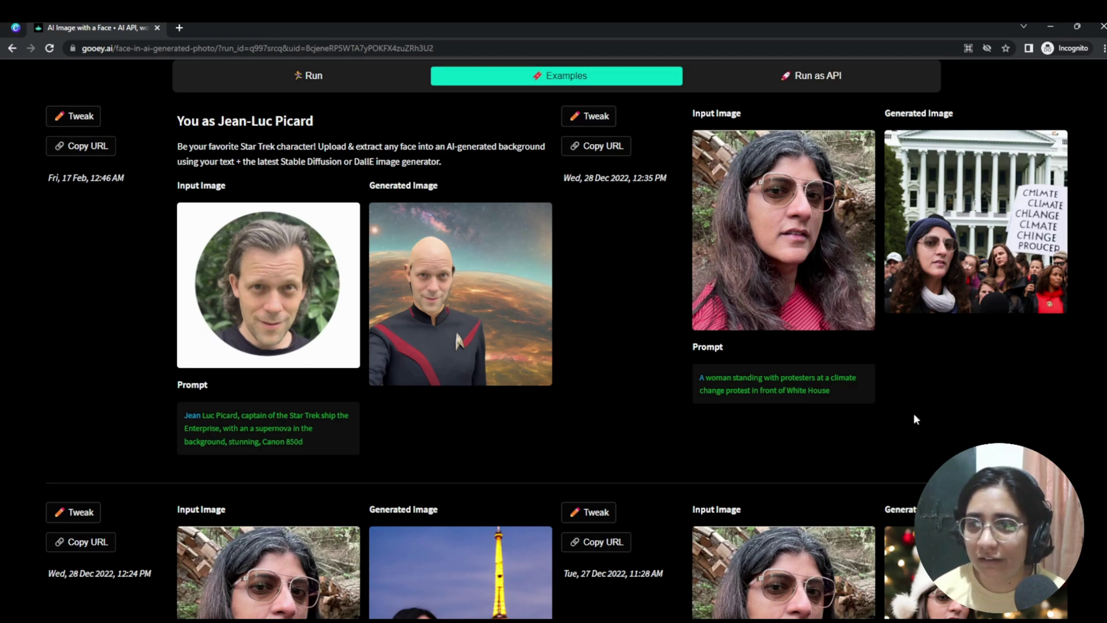
pyautogui.scroll(-4, 916, 420)
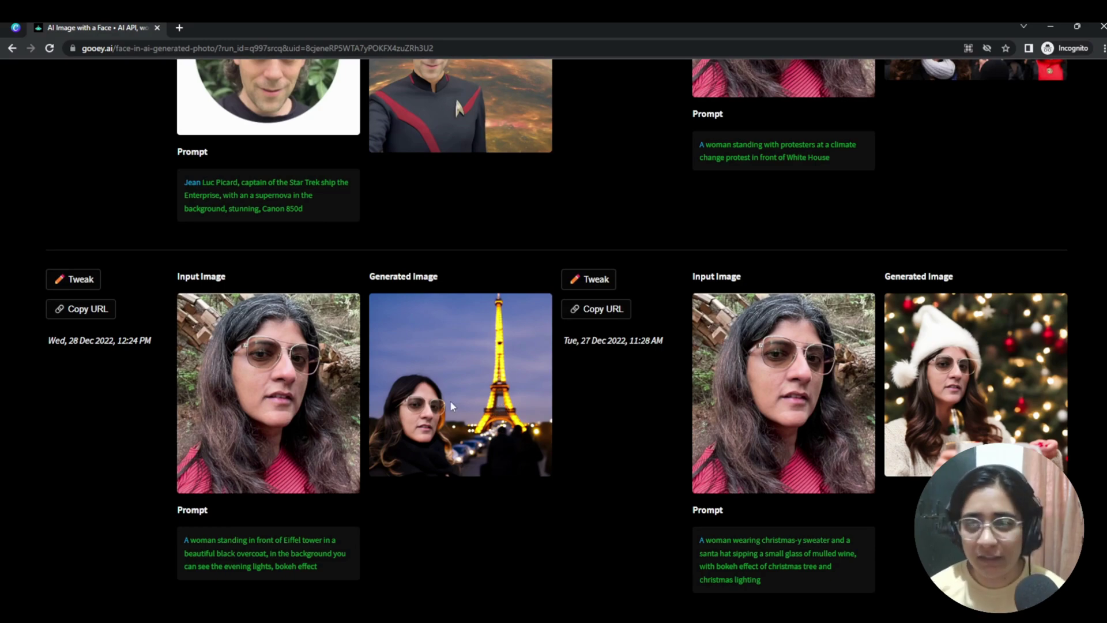
pyautogui.scroll(-7, 461, 400)
pyautogui.scroll(-3, 628, 427)
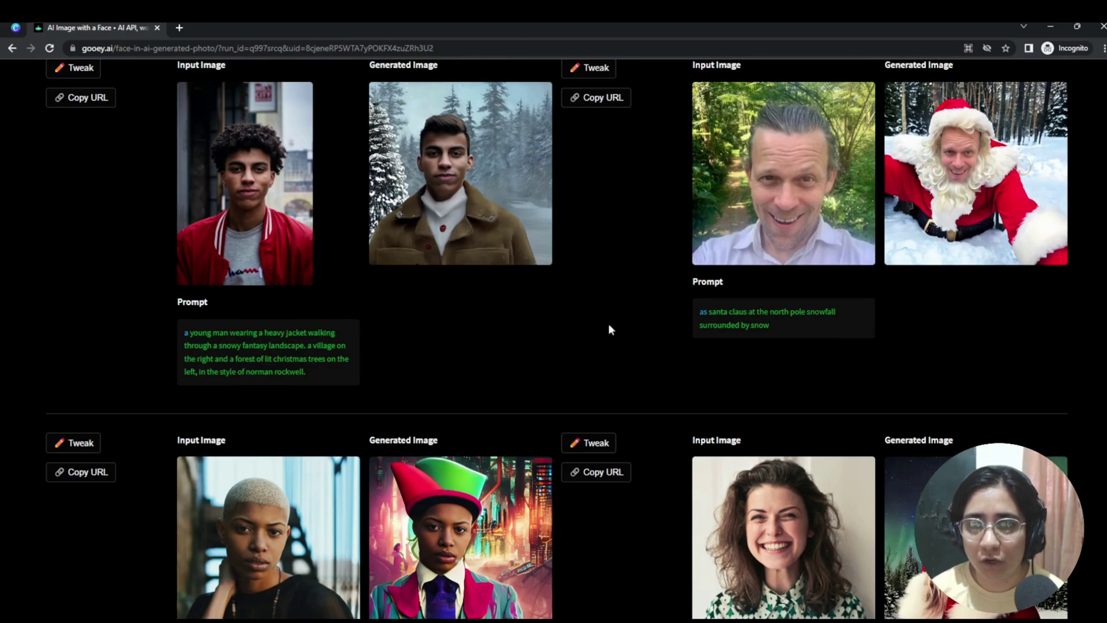
pyautogui.scroll(-4, 634, 409)
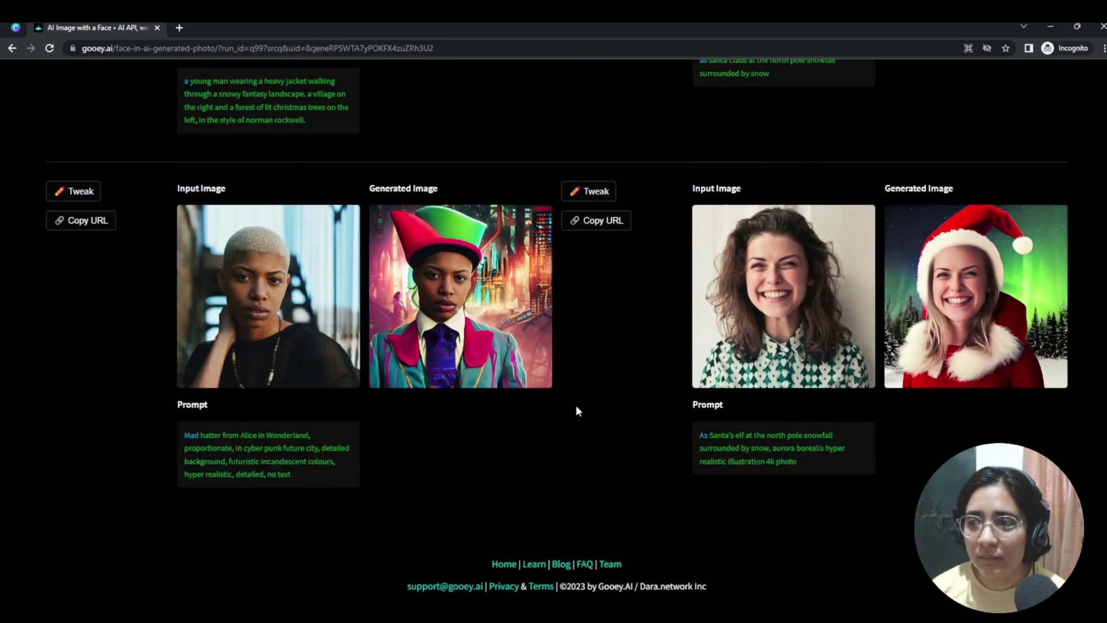
pyautogui.scroll(13, 575, 405)
pyautogui.scroll(7, 576, 408)
pyautogui.scroll(-1, 576, 408)
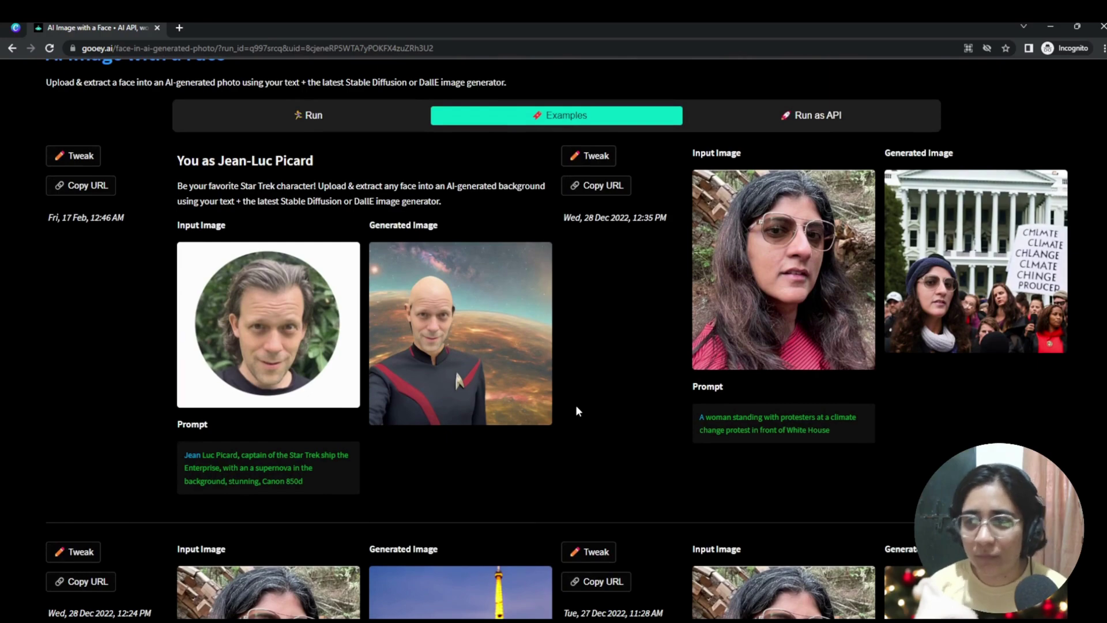
pyautogui.scroll(-3, 576, 405)
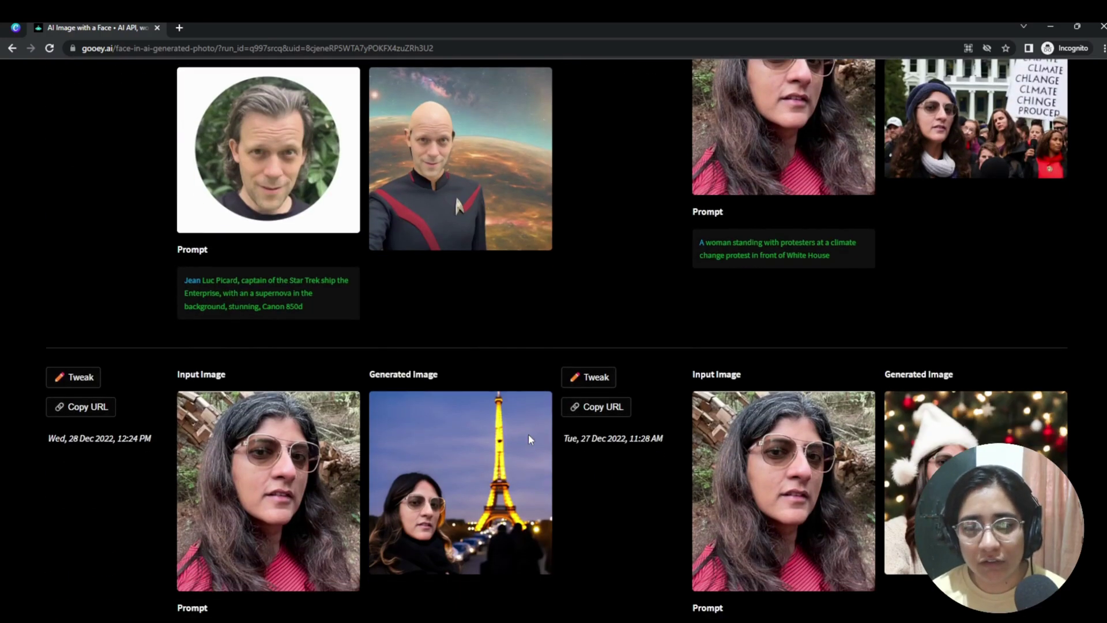
pyautogui.scroll(4, 369, 260)
pyautogui.scroll(-2, 309, 168)
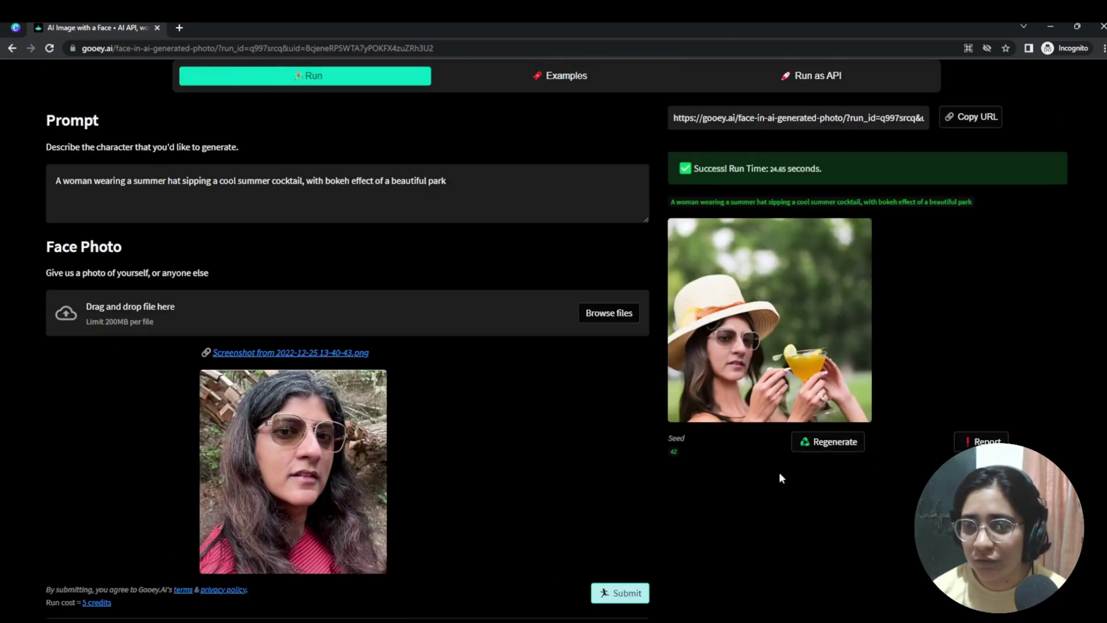
# Step: Switch to the Examples tab and scroll through the example runs down to the footer and back
pyautogui.scroll(3, 369, 316)
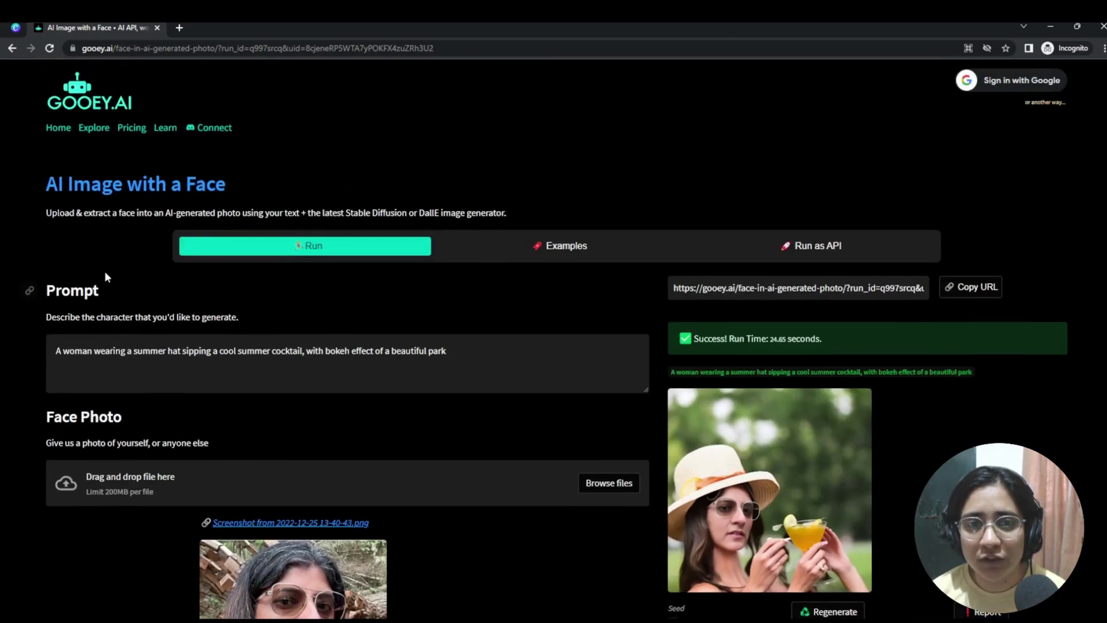
pyautogui.click(552, 247)
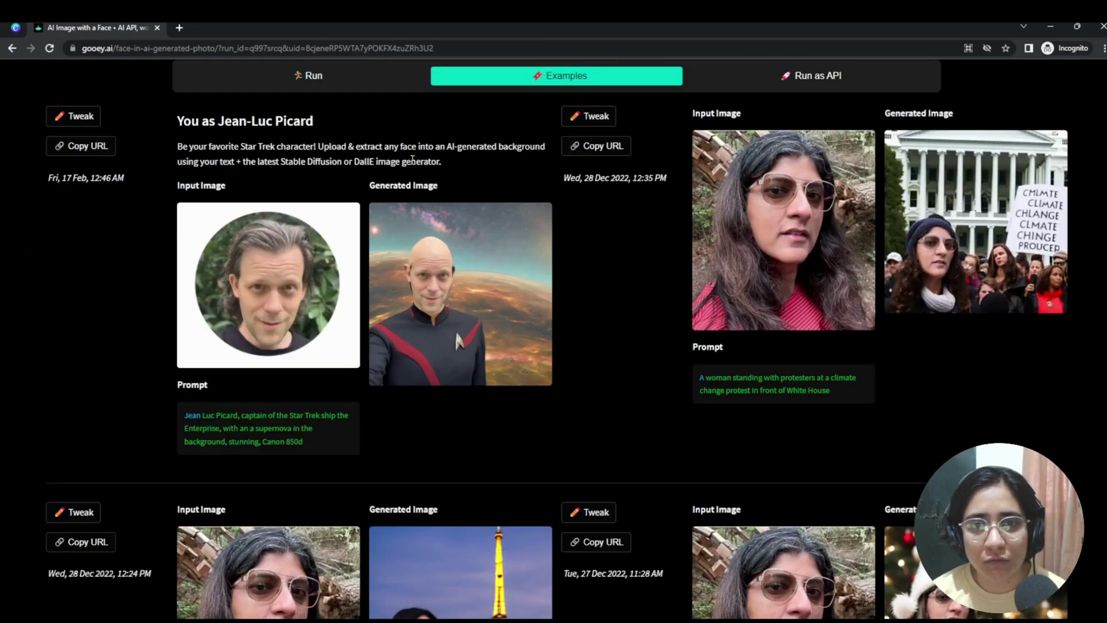
pyautogui.scroll(-3, 417, 463)
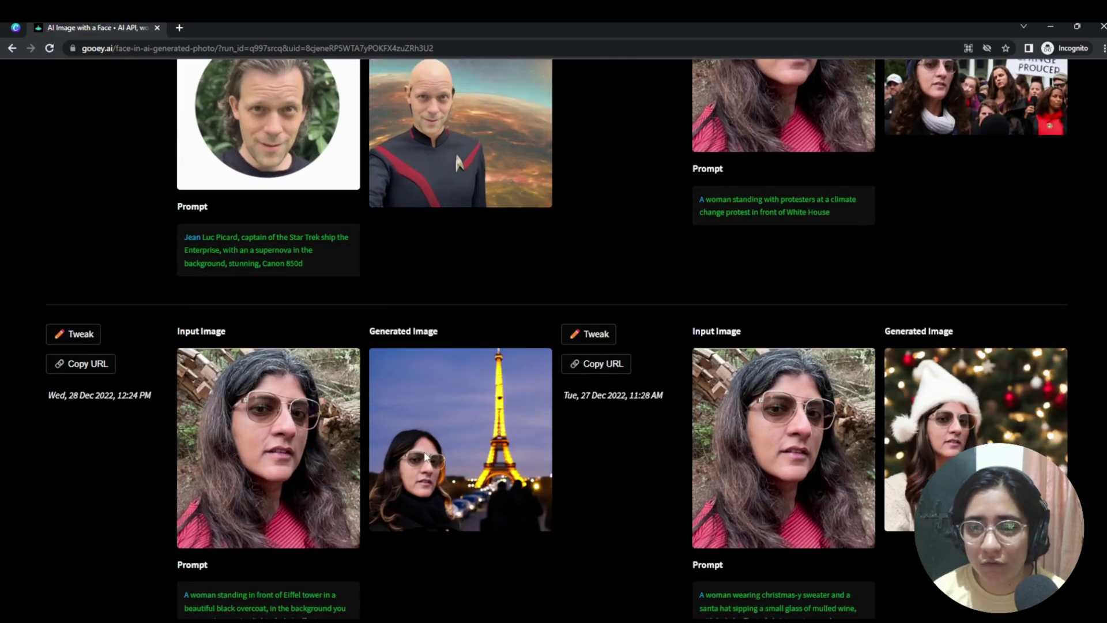
pyautogui.scroll(-4, 421, 454)
pyautogui.scroll(6, 424, 410)
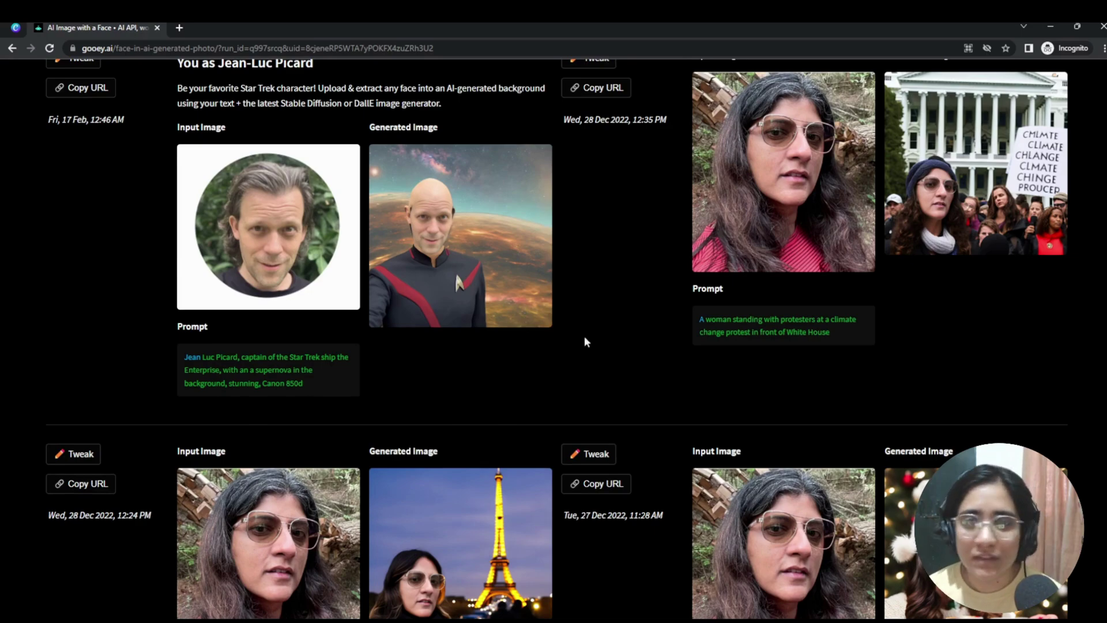
pyautogui.scroll(-12, 610, 331)
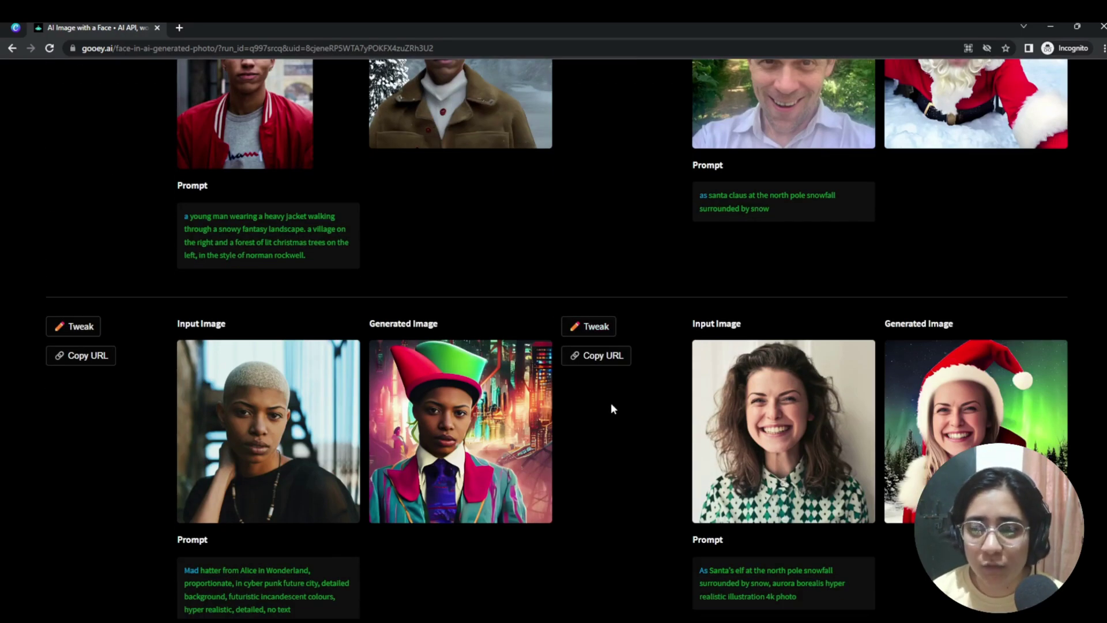
pyautogui.scroll(-3, 610, 403)
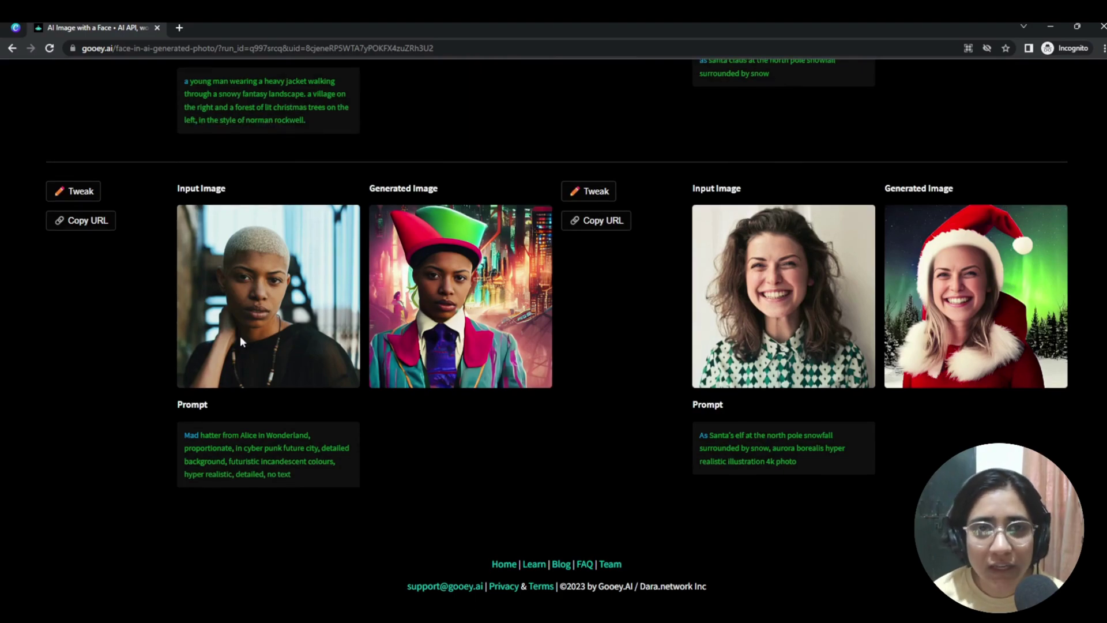
pyautogui.scroll(18, 241, 341)
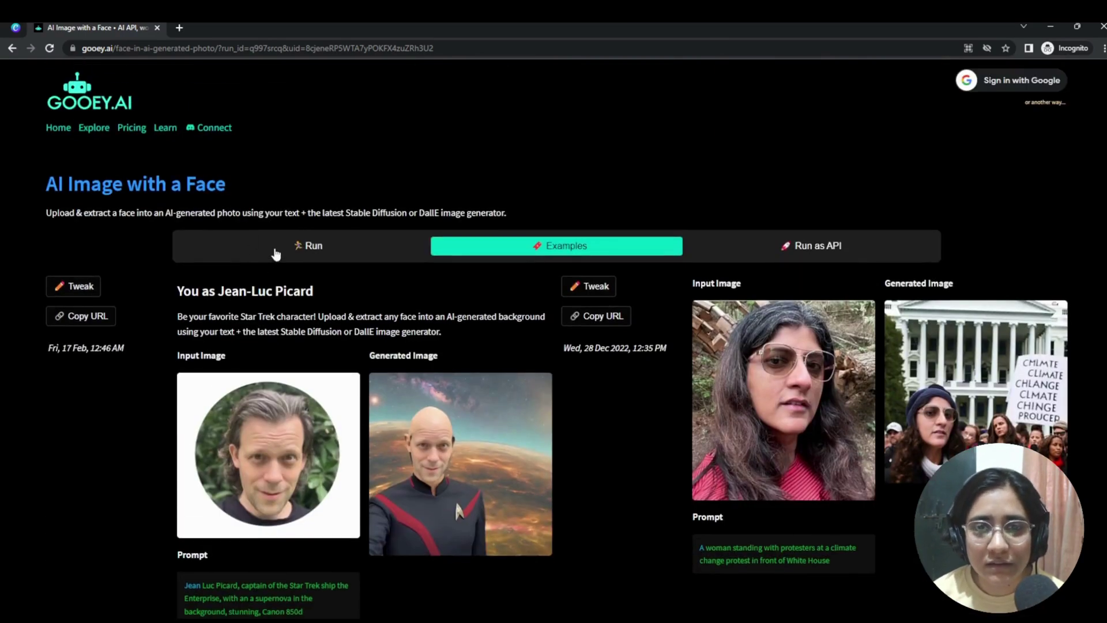
# Step: Return to the Run tab and scroll down to the How to Use This Recipe video
pyautogui.click(276, 252)
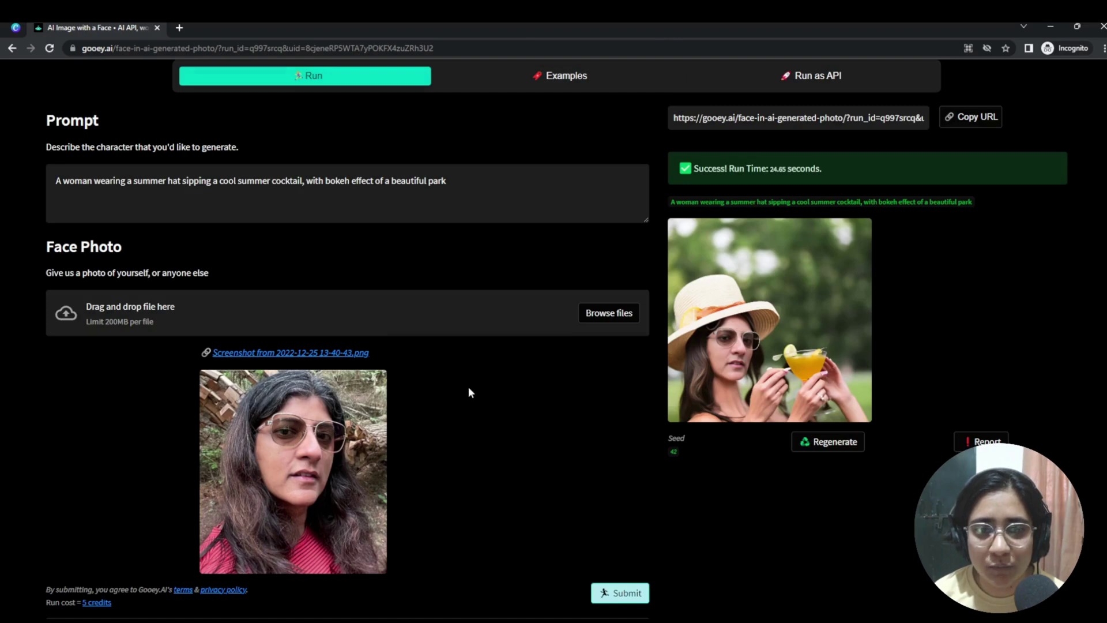
pyautogui.scroll(-4, 507, 384)
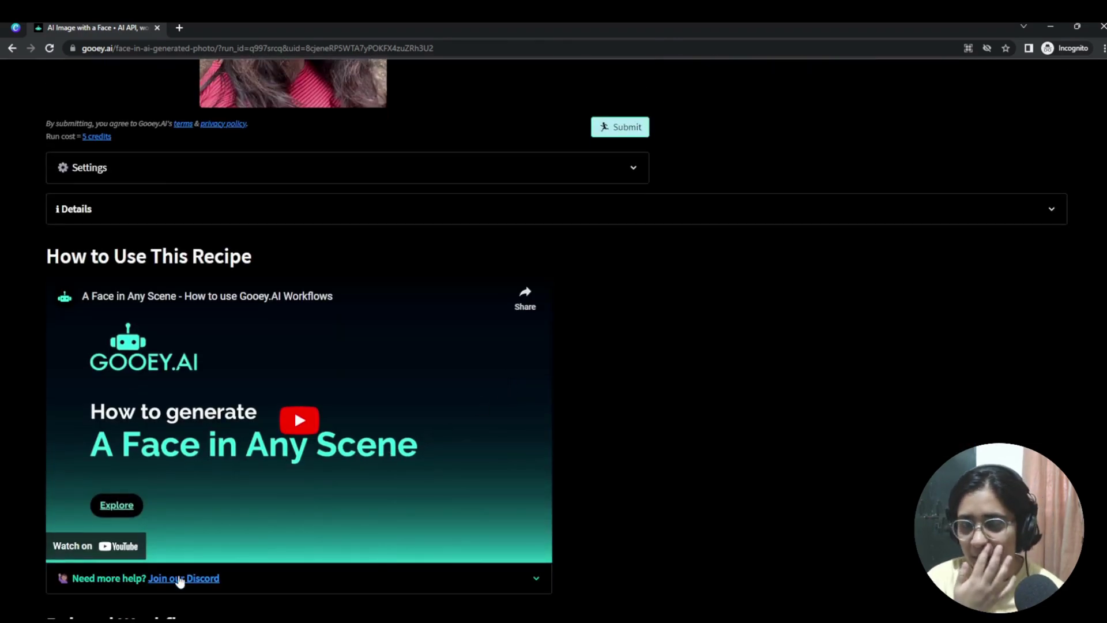
pyautogui.scroll(-1, 578, 491)
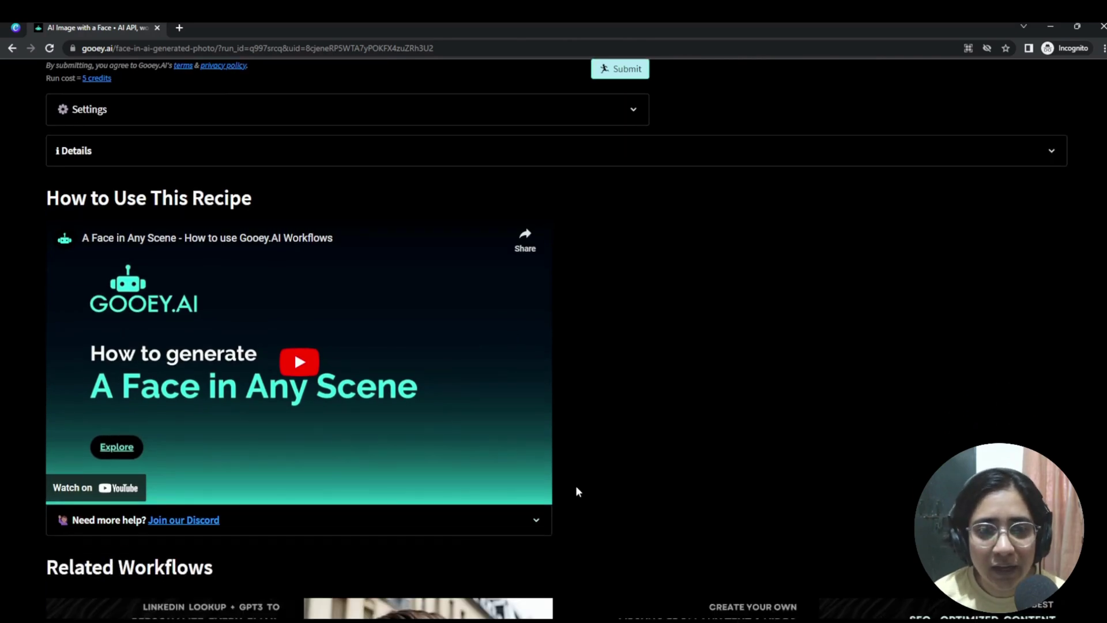